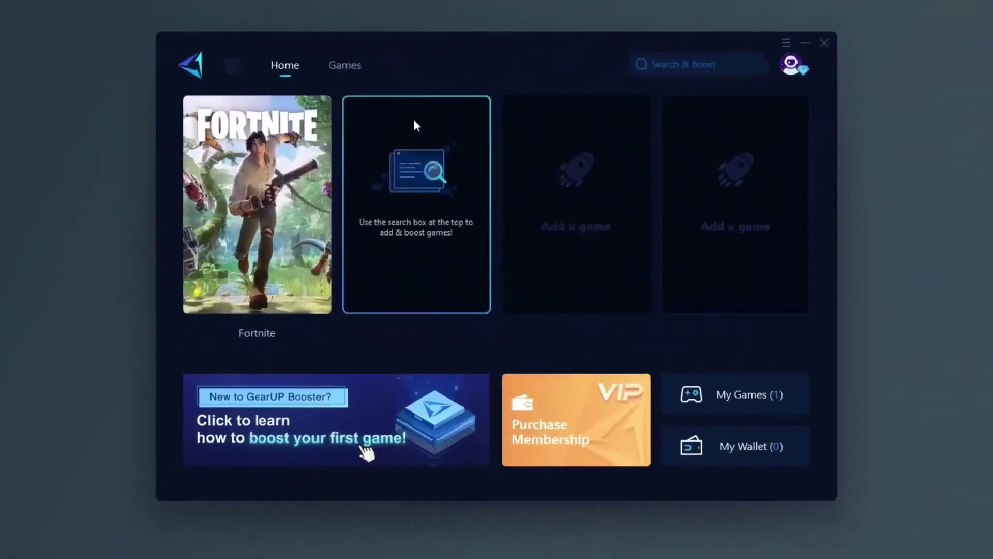
Step: Open Fortnite's page in GearUP Booster, then browse the full Games catalogue
{"action": "left_click", "coordinate": [251, 337]}
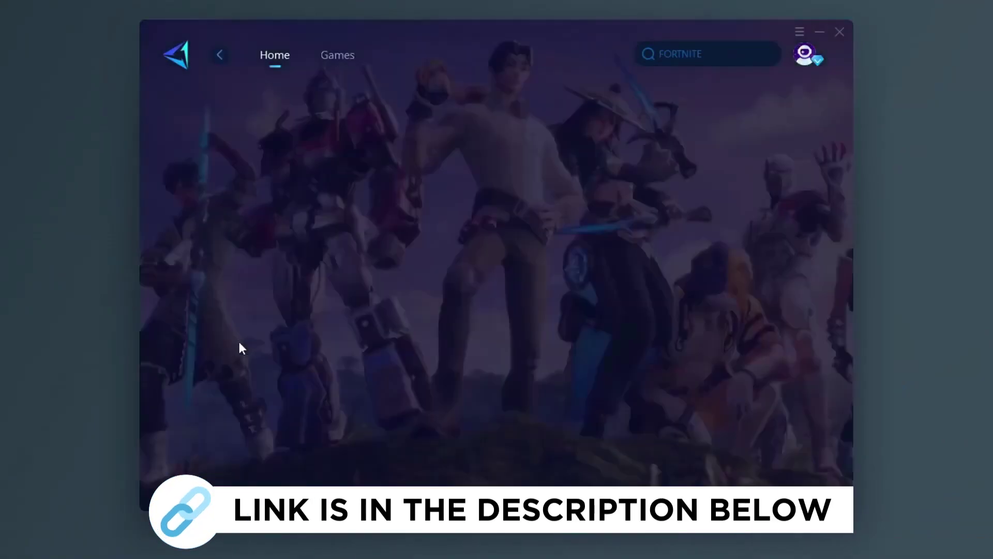
{"action": "left_click", "coordinate": [338, 55]}
{"action": "scroll", "coordinate": [450, 205], "scroll_direction": "down", "scroll_amount": 1}
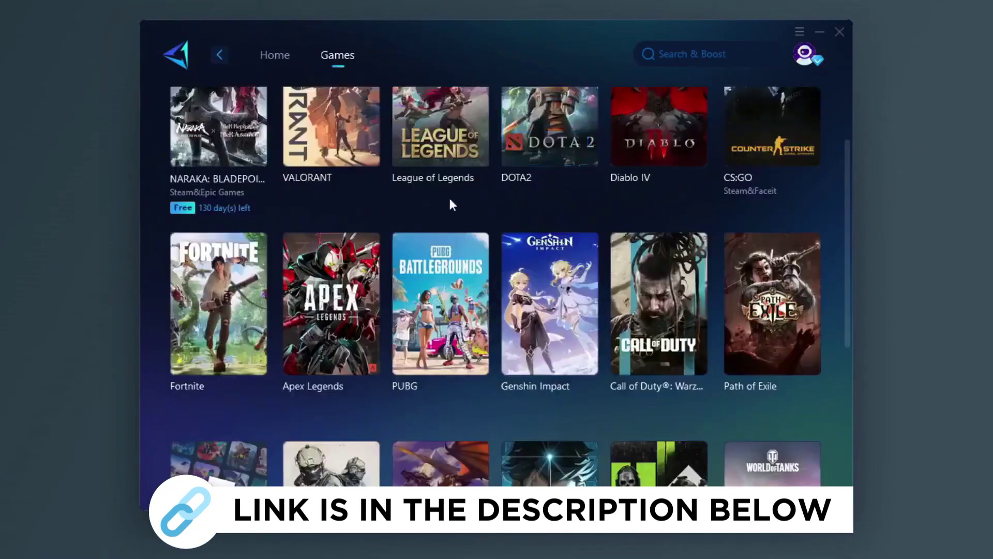
Step: Follow the description link to the GearUp Booster website and scroll down the page
{"action": "scroll", "coordinate": [536, 222], "scroll_direction": "down", "scroll_amount": 4}
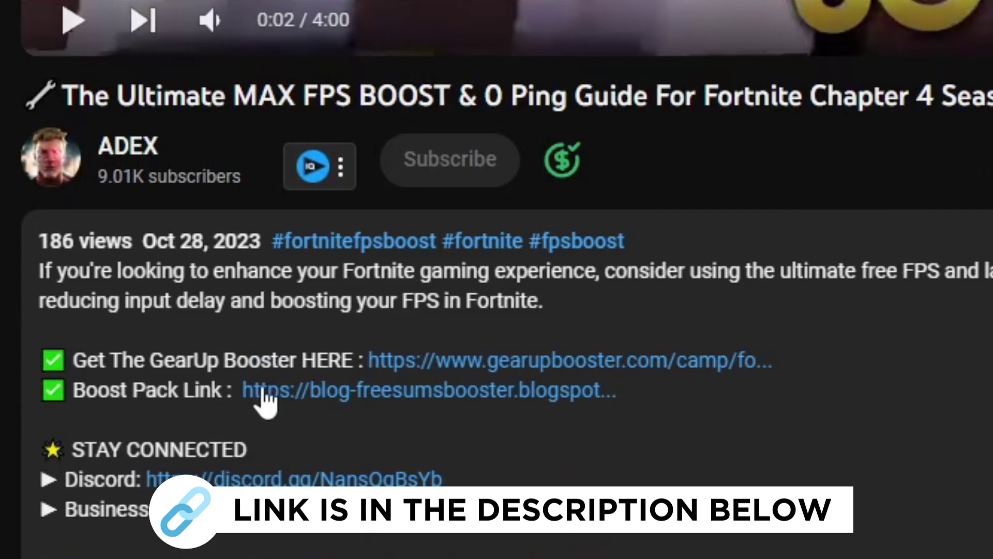
{"action": "left_click", "coordinate": [535, 366]}
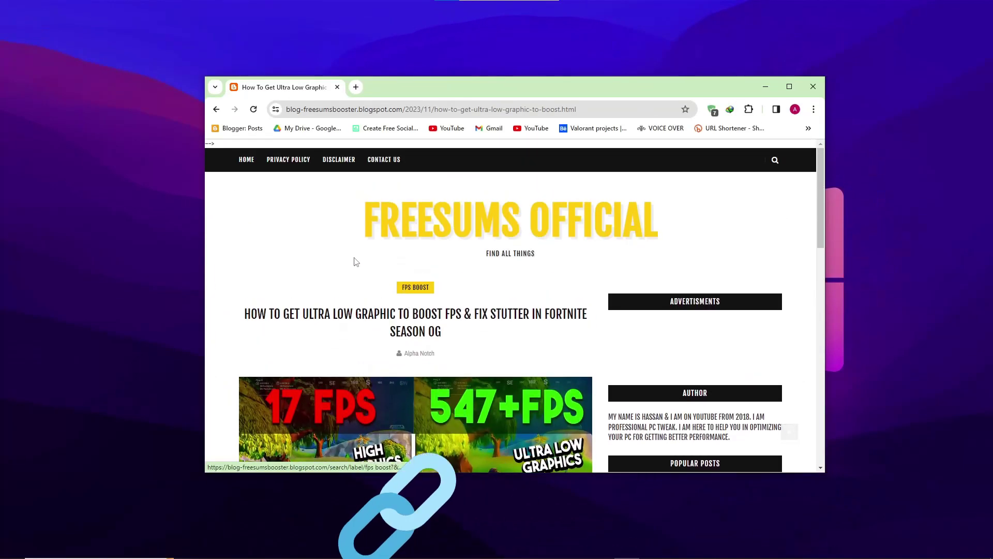
{"action": "scroll", "coordinate": [406, 276], "scroll_direction": "down", "scroll_amount": 4}
{"action": "scroll", "coordinate": [406, 275], "scroll_direction": "down", "scroll_amount": 5}
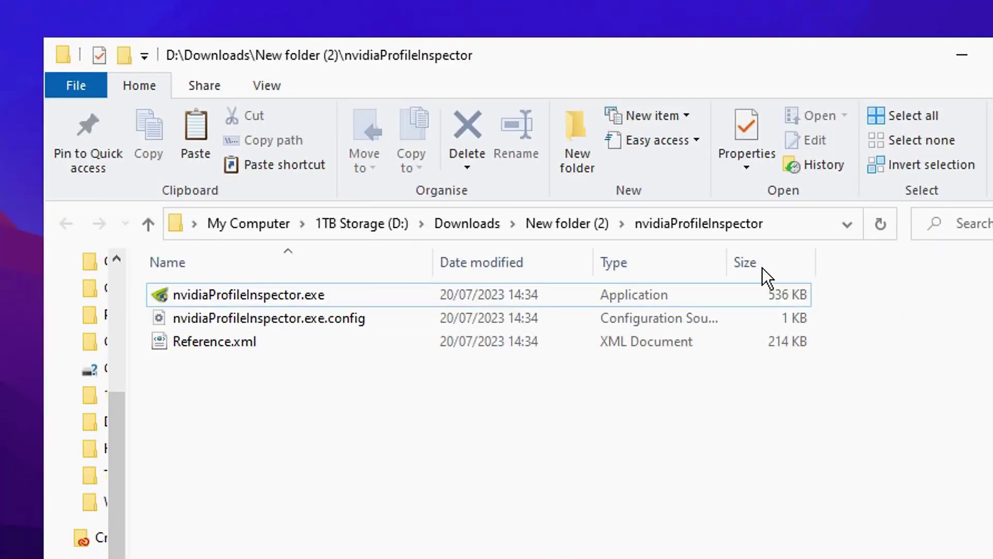
Step: Run nvidiaProfileInspector.exe from the nvidiaProfileInspector folder in Downloads
{"action": "left_click", "coordinate": [274, 293]}
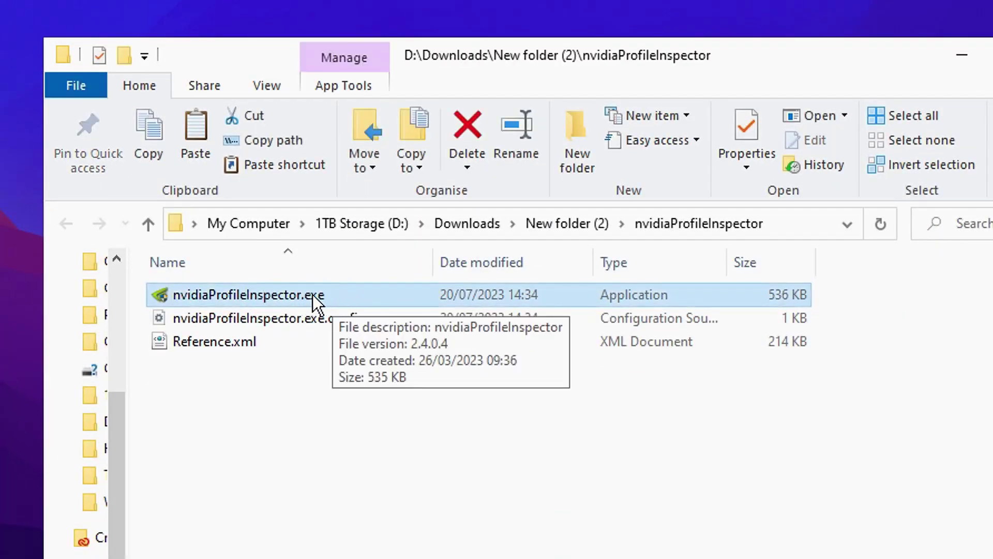
{"action": "double_click", "coordinate": [395, 297]}
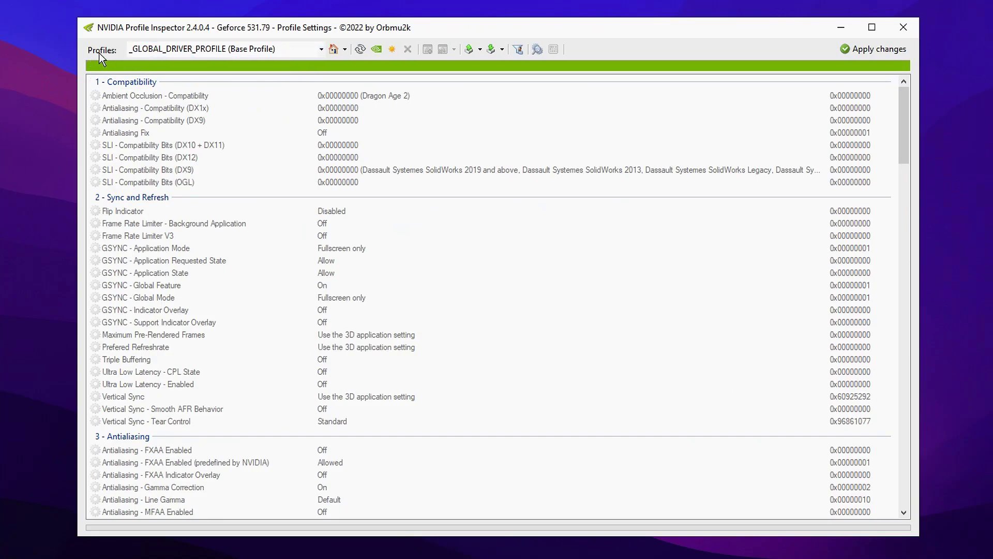
Step: Search the Profiles box for 'fortnite' and load the Fortnite profile
{"action": "left_click", "coordinate": [321, 50]}
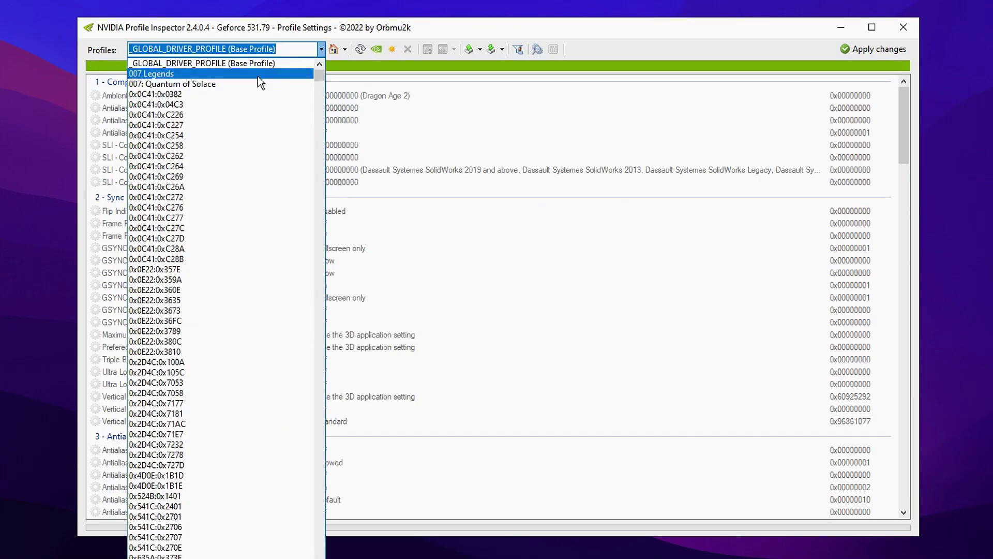
{"action": "type", "text": "fortni"}
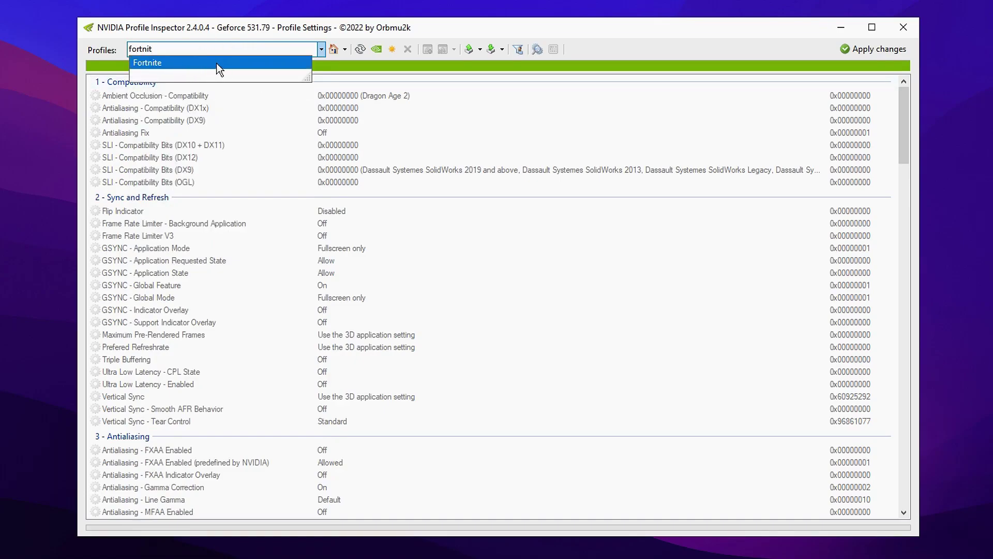
{"action": "type", "text": "t"}
{"action": "left_click", "coordinate": [222, 62]}
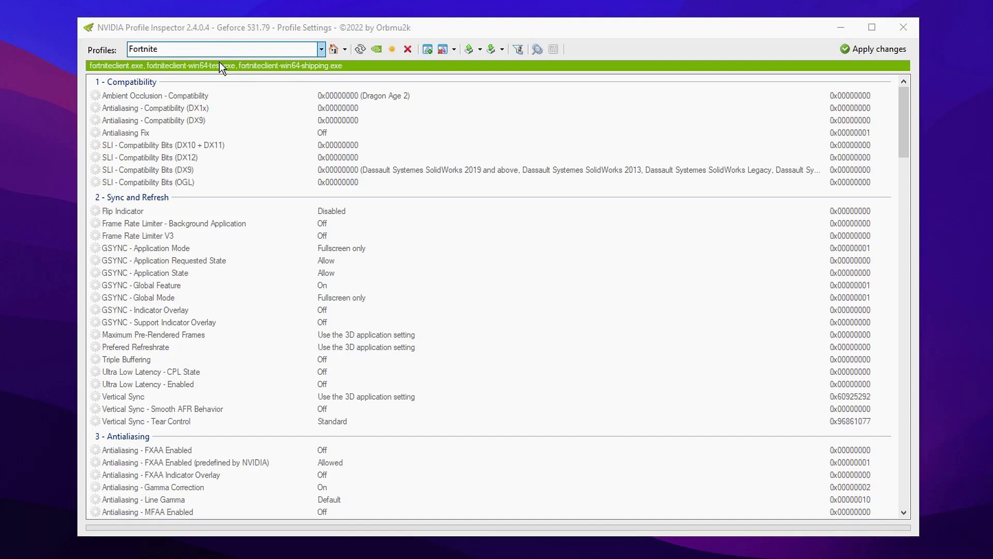
{"action": "scroll", "coordinate": [258, 125], "scroll_direction": "down", "scroll_amount": 4}
Step: Change Antialiasing - Transparency Supersampling to 0x00000008 AA_MODE_REPLAY_MODE_ALL for Fortnite
{"action": "scroll", "coordinate": [257, 131], "scroll_direction": "down", "scroll_amount": 4}
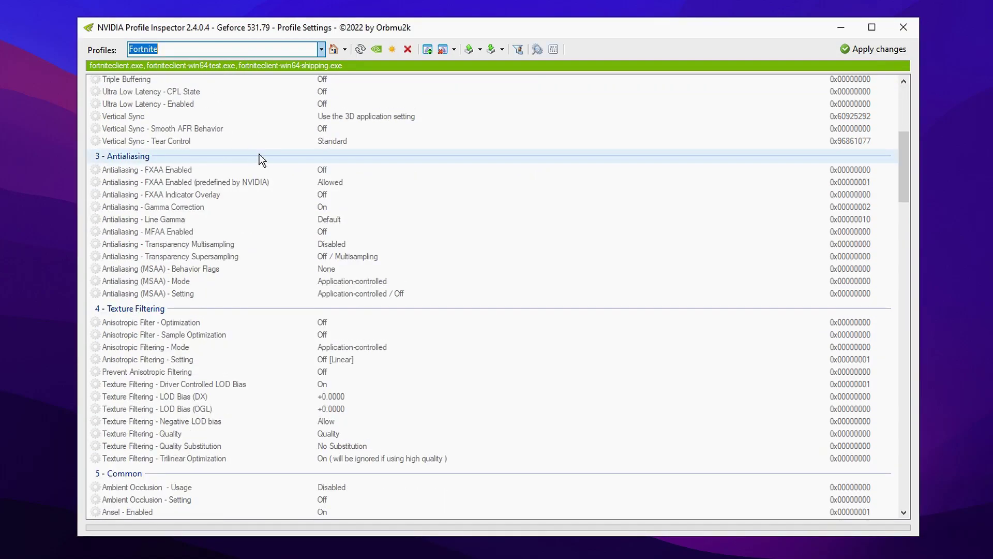
{"action": "left_click", "coordinate": [355, 257]}
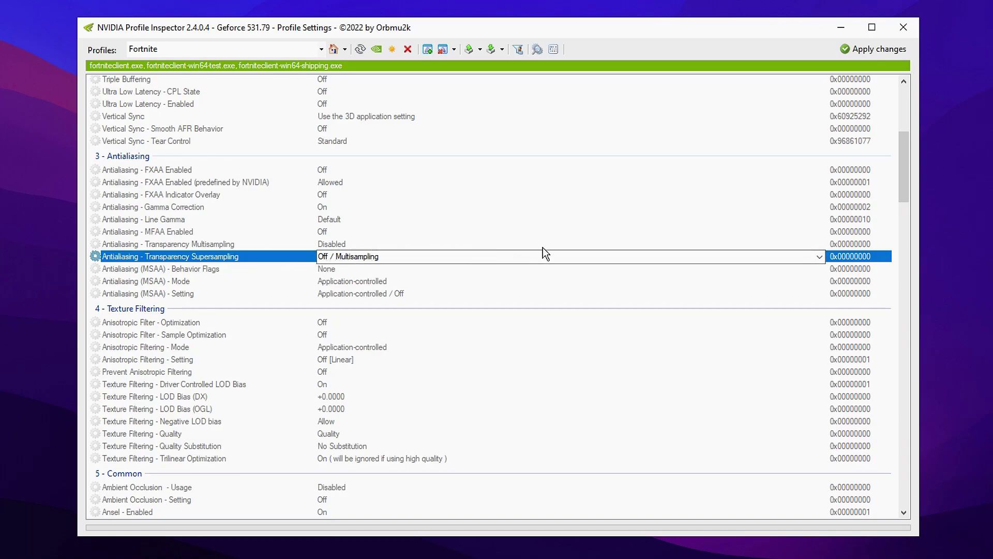
{"action": "left_click", "coordinate": [819, 257]}
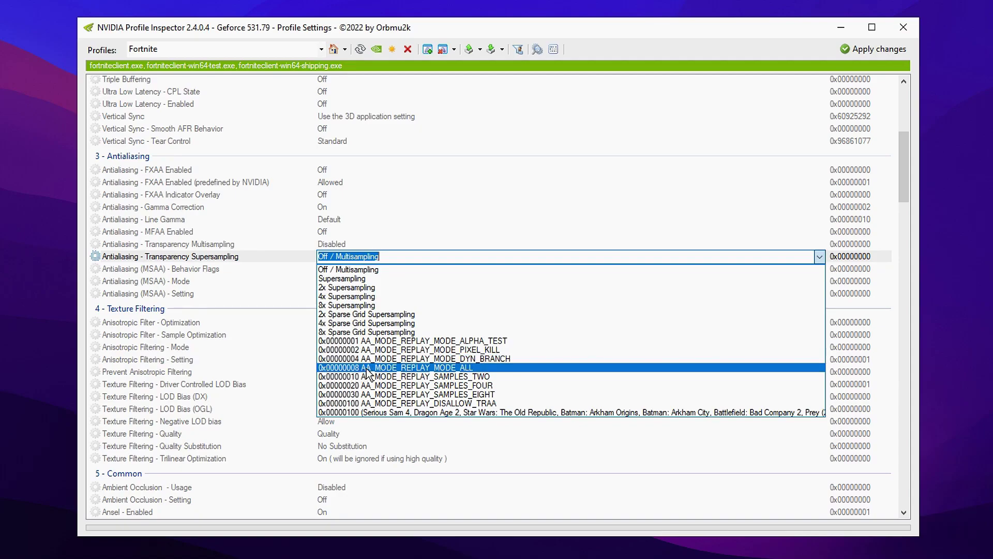
{"action": "left_click", "coordinate": [512, 367]}
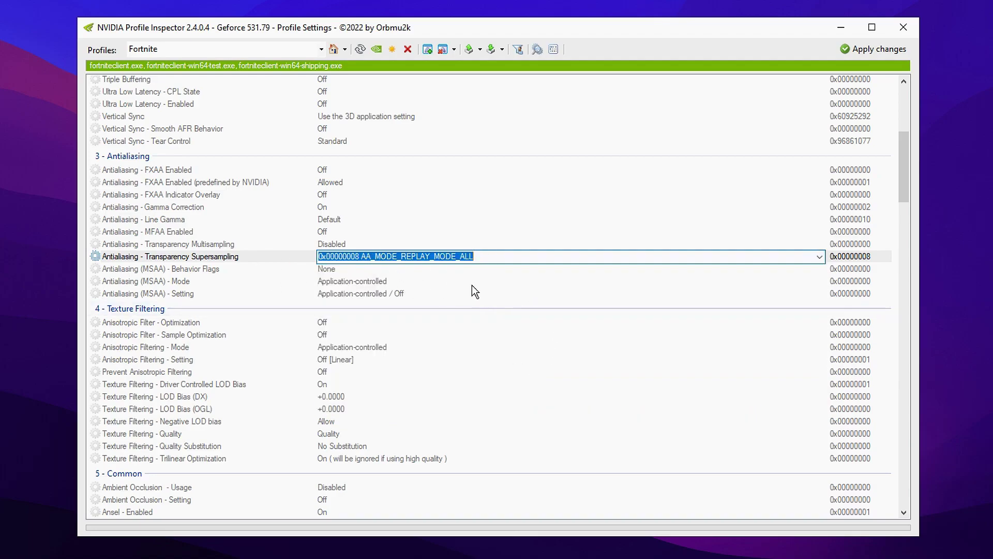
Step: Turn Driver Controlled LOD Bias off in the Fortnite profile
{"action": "scroll", "coordinate": [475, 291], "scroll_direction": "up", "scroll_amount": 1}
{"action": "scroll", "coordinate": [382, 234], "scroll_direction": "down", "scroll_amount": 2}
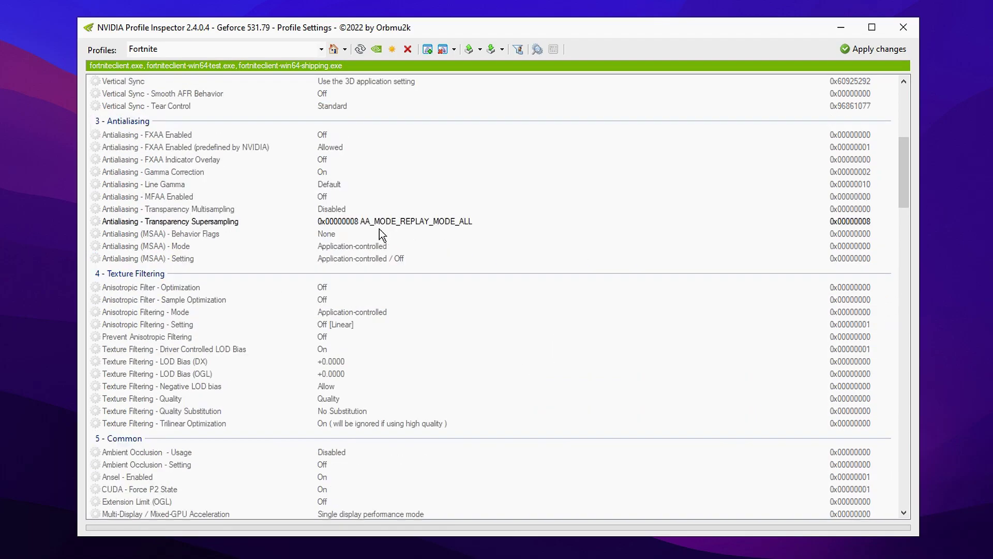
{"action": "scroll", "coordinate": [381, 235], "scroll_direction": "down", "scroll_amount": 3}
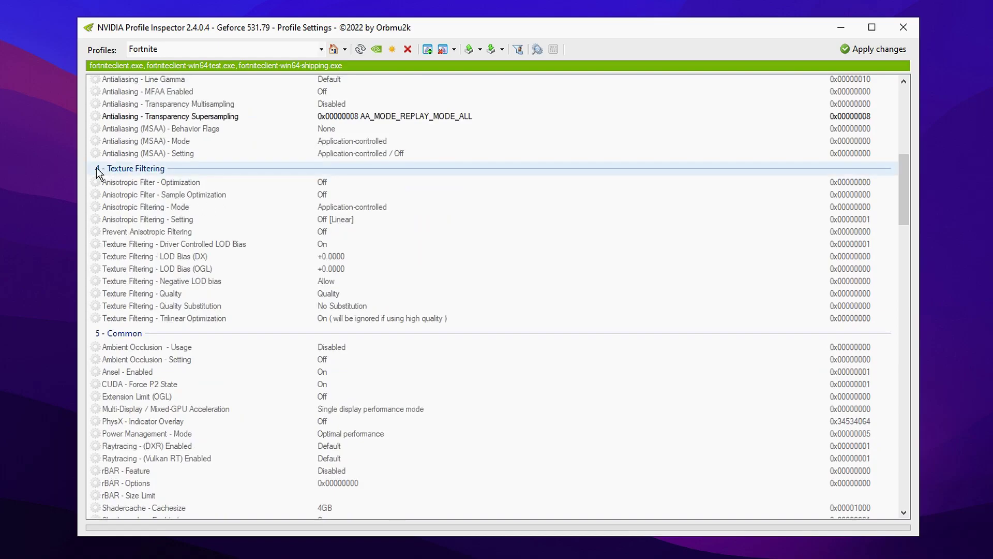
{"action": "left_click", "coordinate": [127, 245]}
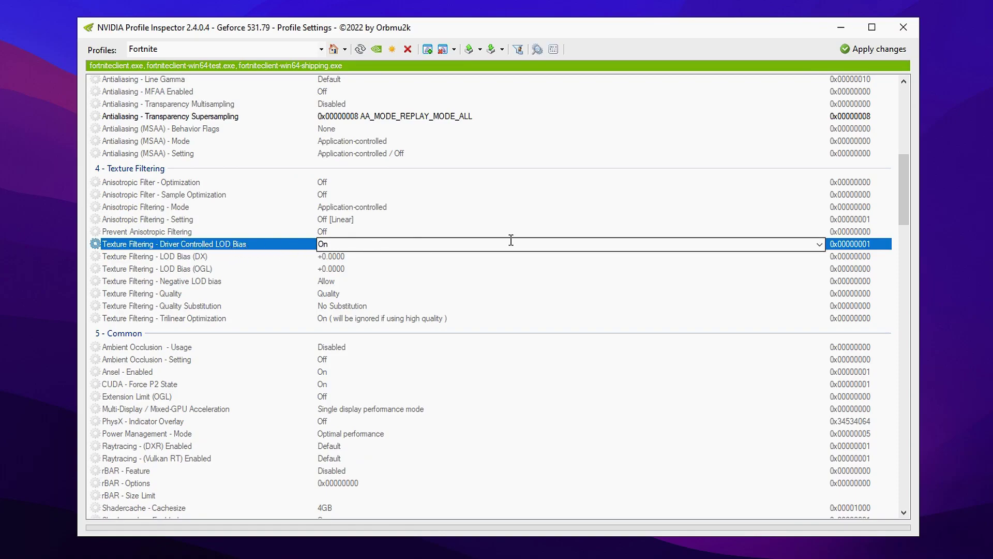
{"action": "left_click", "coordinate": [820, 244]}
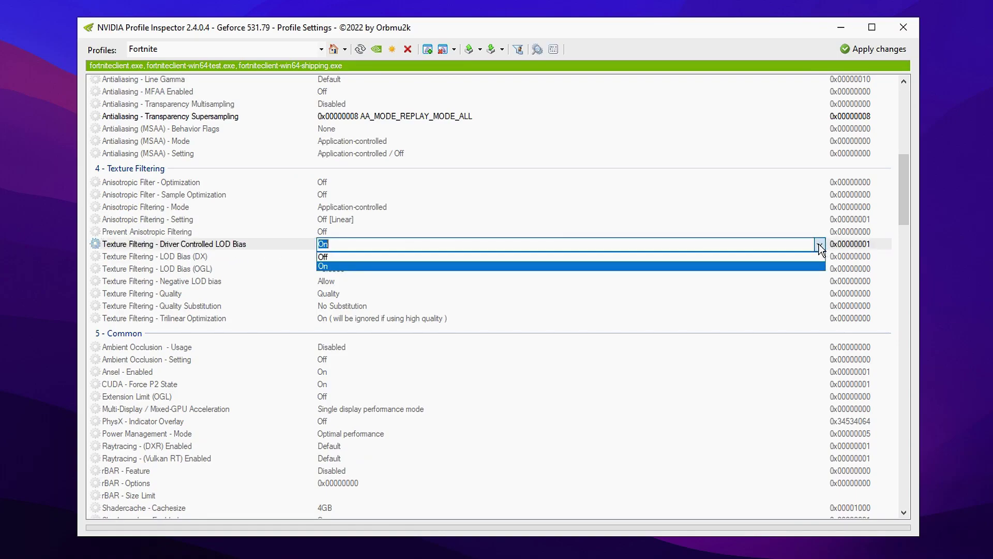
{"action": "left_click", "coordinate": [722, 256]}
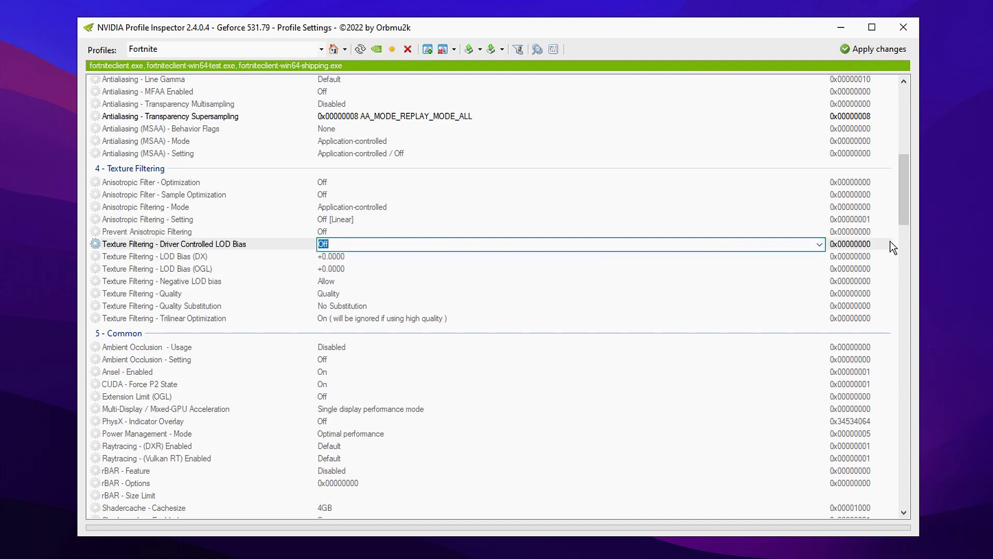
Step: Set both LOD Bias (DX) and LOD Bias (OGL) to +3.0000
{"action": "scroll", "coordinate": [565, 277], "scroll_direction": "down", "scroll_amount": 1}
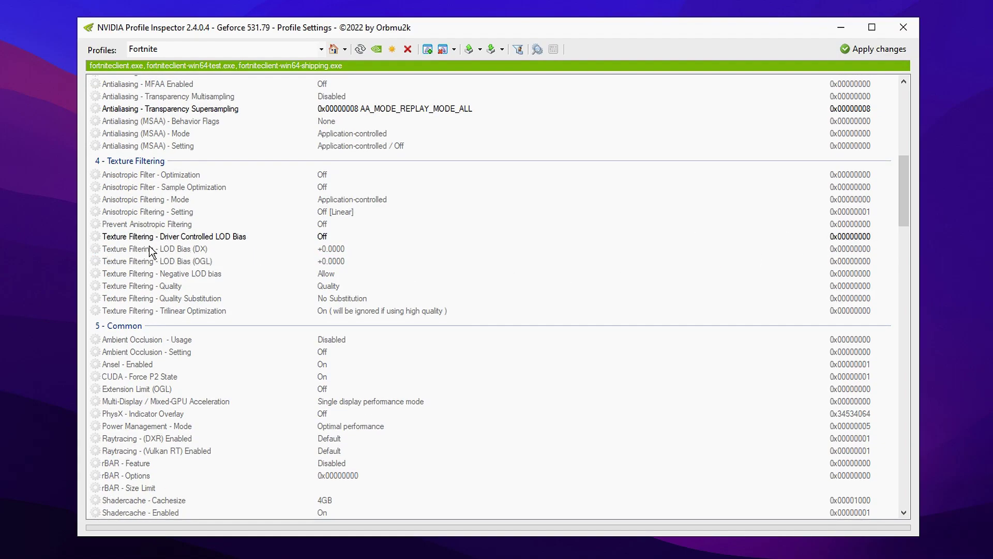
{"action": "left_click", "coordinate": [170, 249]}
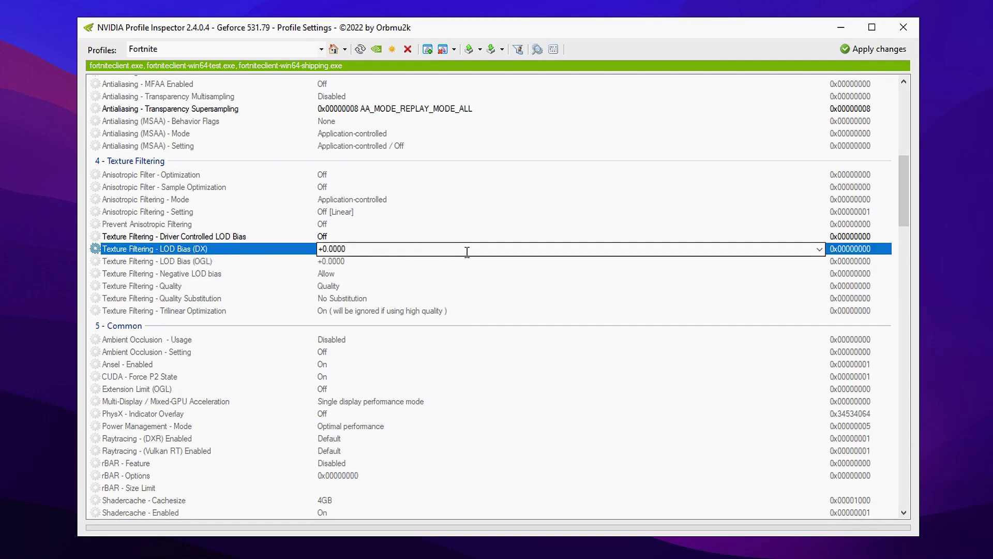
{"action": "left_click", "coordinate": [820, 249]}
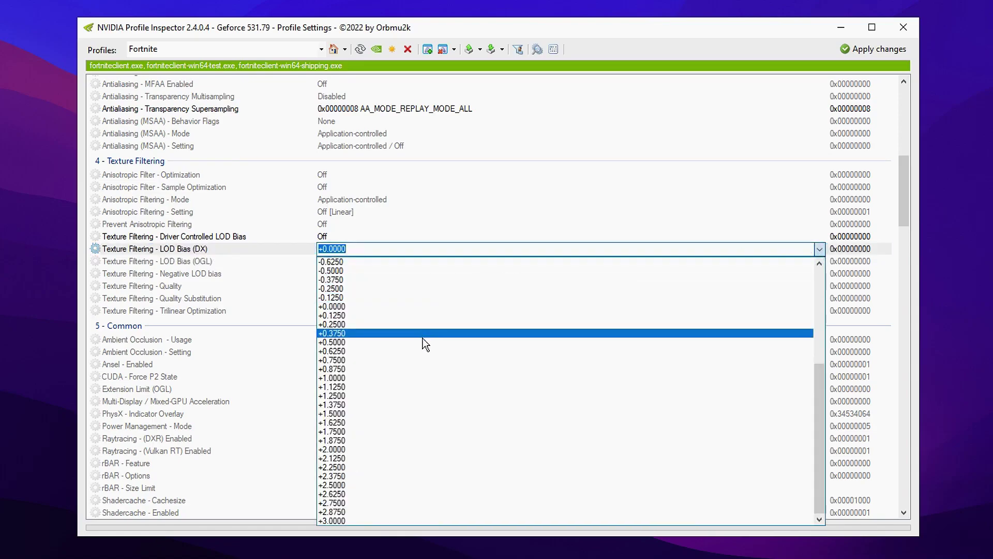
{"action": "left_click", "coordinate": [390, 520]}
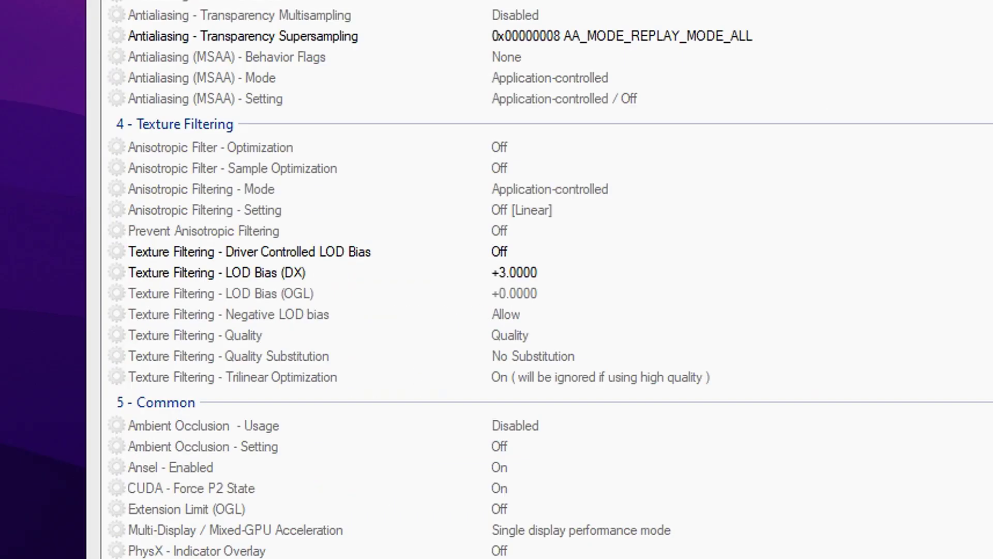
{"action": "left_click", "coordinate": [279, 294]}
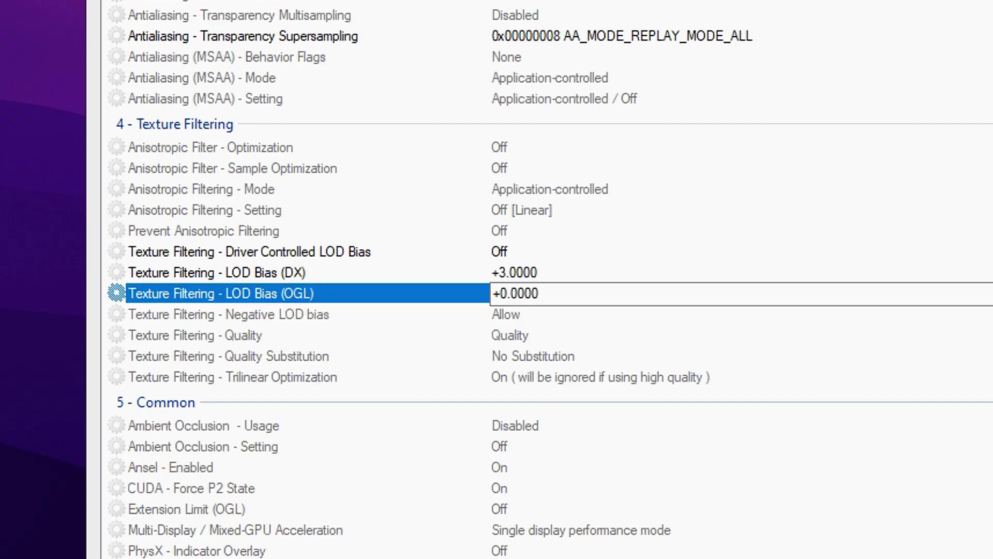
{"action": "key", "text": "alt+Down"}
{"action": "scroll", "coordinate": [787, 348], "scroll_direction": "down", "scroll_amount": 2}
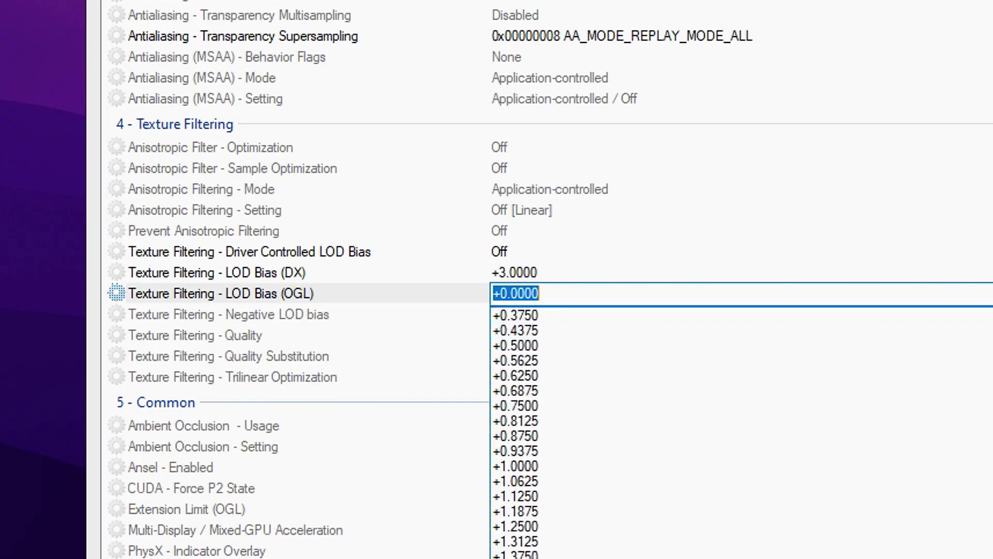
{"action": "scroll", "coordinate": [742, 434], "scroll_direction": "down", "scroll_amount": 4}
{"action": "key", "text": "End"}
{"action": "key", "text": "Return"}
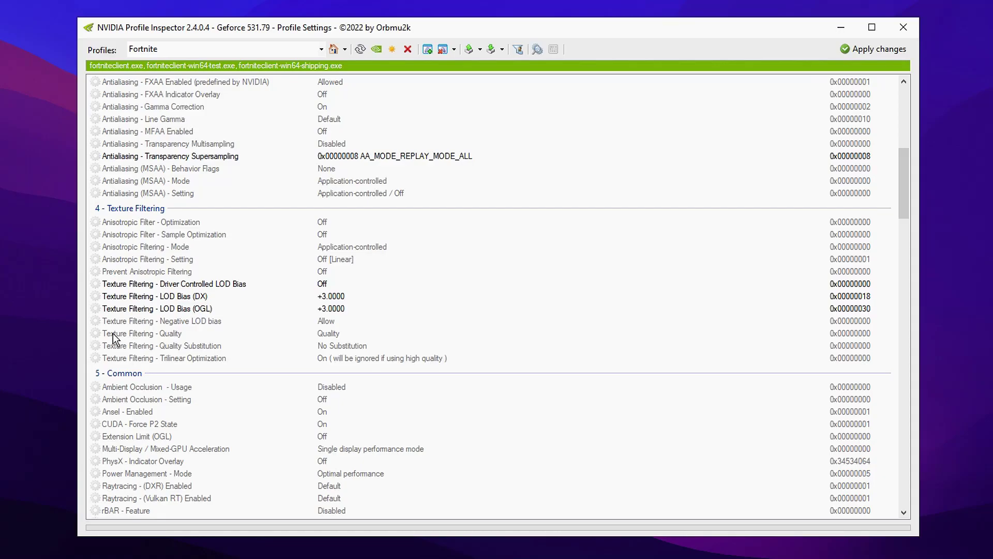
Step: Choose High quality for Texture Filtering - Quality and apply the Fortnite profile changes
{"action": "left_click", "coordinate": [114, 334]}
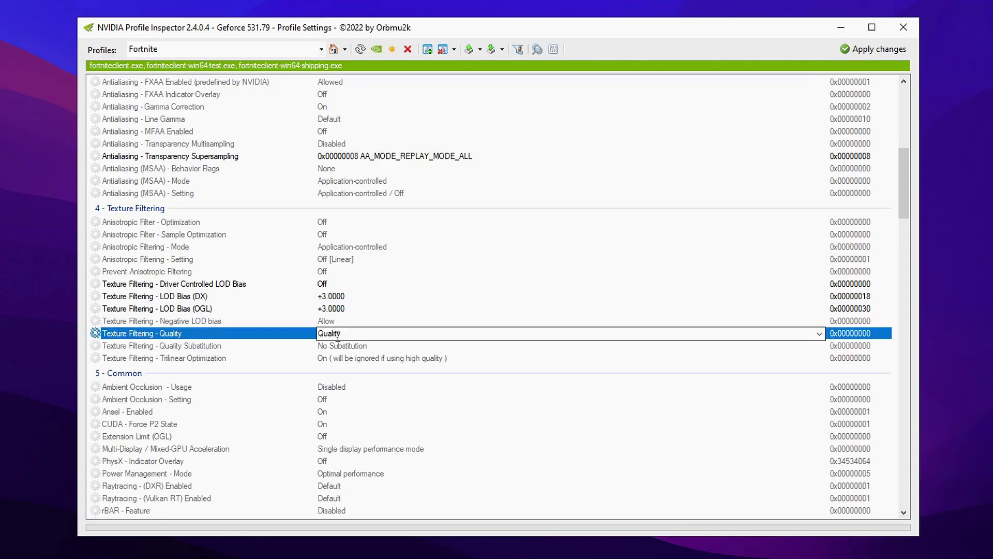
{"action": "left_click", "coordinate": [820, 334]}
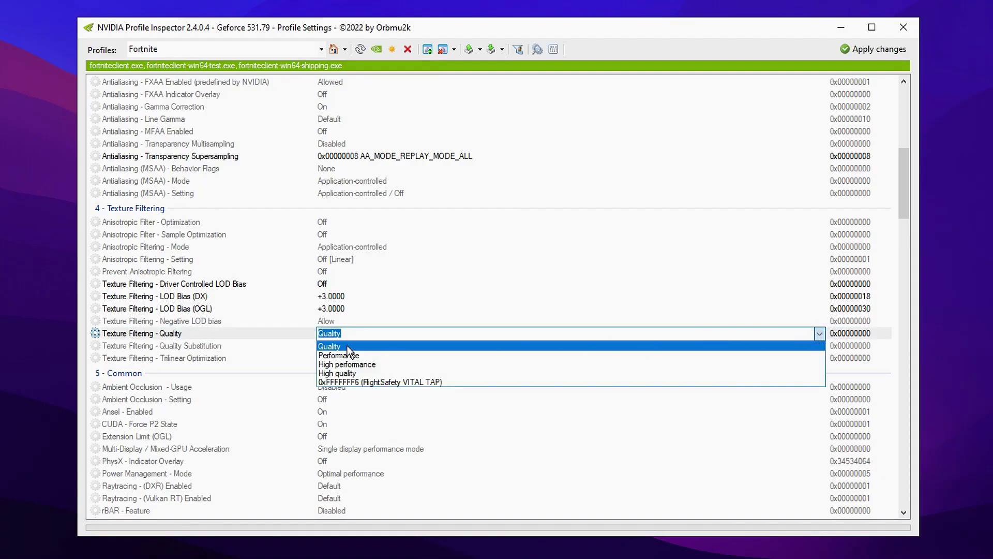
{"action": "left_click", "coordinate": [362, 372]}
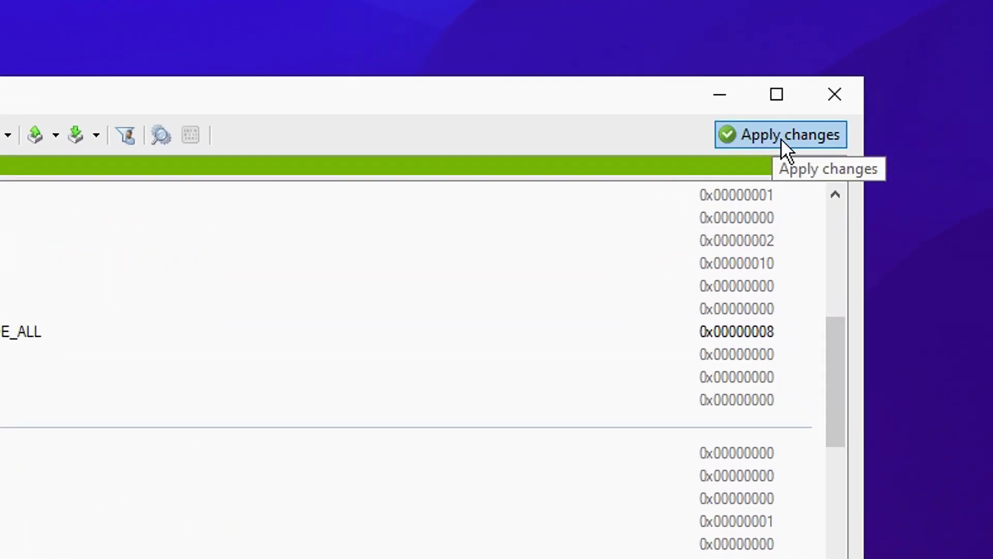
{"action": "left_click", "coordinate": [791, 134]}
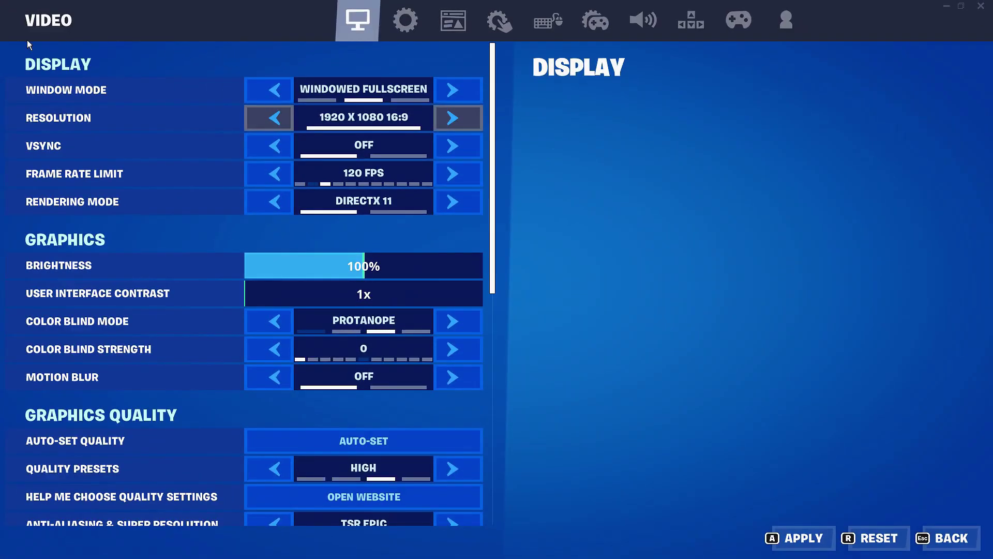
Step: Set Window Mode FULLSCREEN, Frame Rate UNLIMITED, Performance rendering mode and Color Blind Mode OFF
{"action": "left_click", "coordinate": [278, 88]}
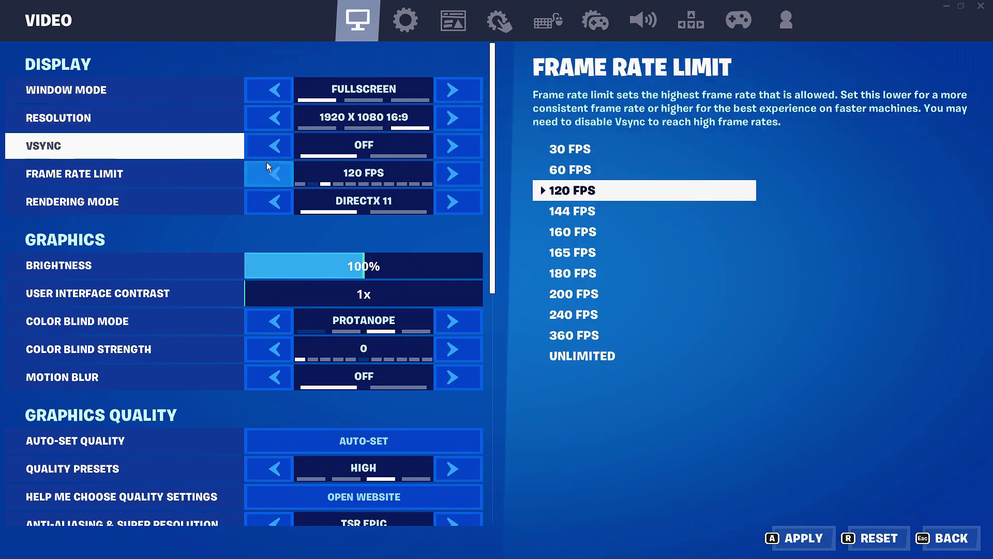
{"action": "left_click", "coordinate": [275, 175]}
{"action": "left_click", "coordinate": [274, 175]}
{"action": "left_click", "coordinate": [274, 175]}
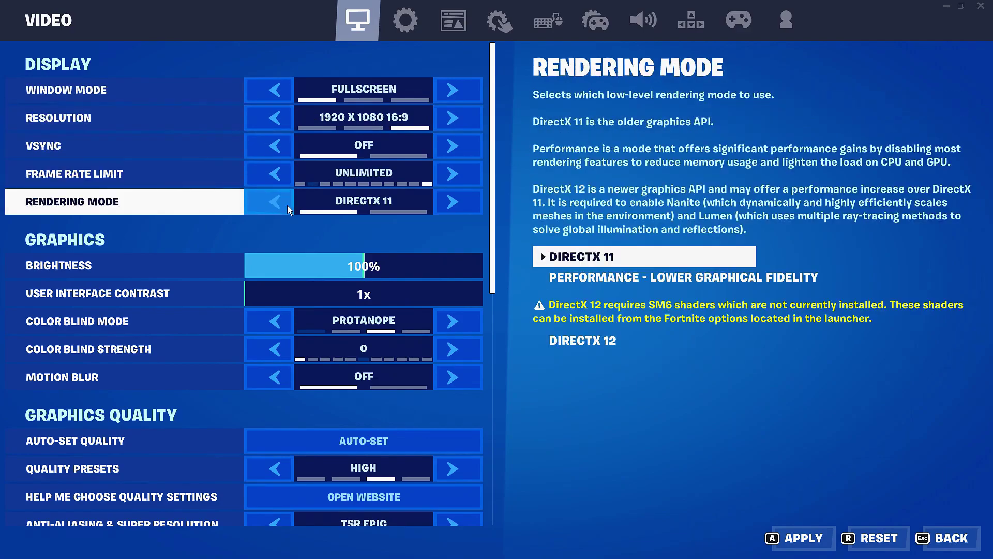
{"action": "left_click", "coordinate": [280, 204]}
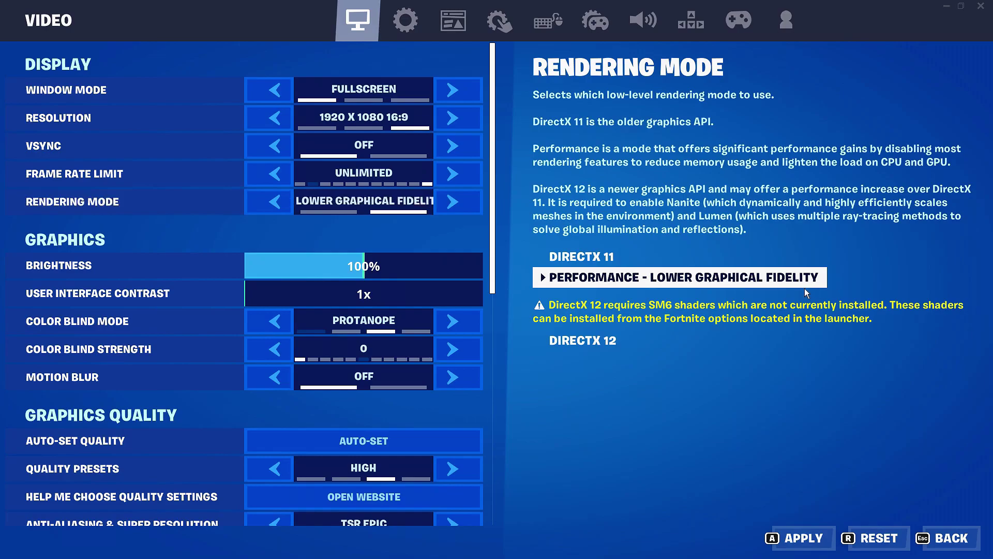
{"action": "scroll", "coordinate": [408, 266], "scroll_direction": "down", "scroll_amount": 1}
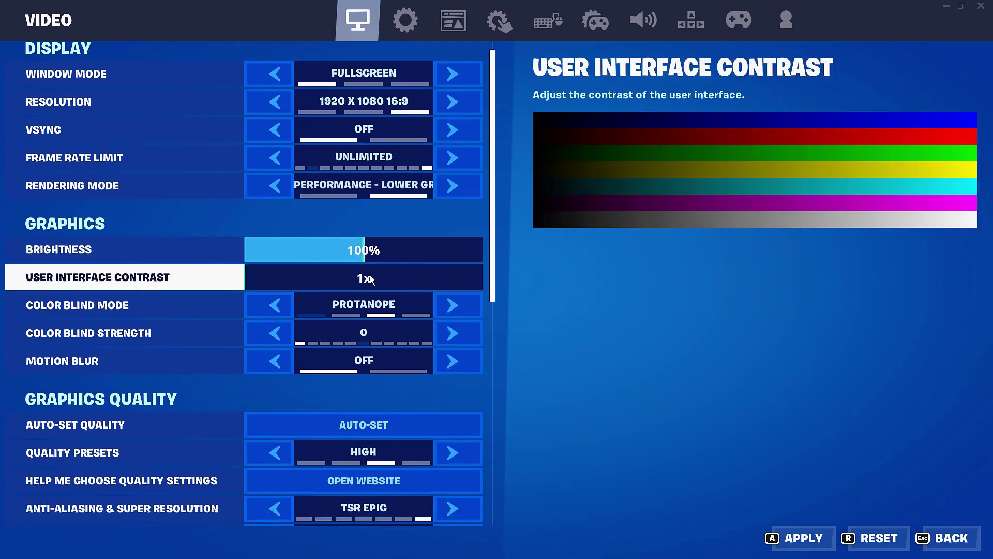
{"action": "scroll", "coordinate": [369, 272], "scroll_direction": "down", "scroll_amount": 1}
{"action": "left_click", "coordinate": [284, 291]}
{"action": "left_click", "coordinate": [283, 291]}
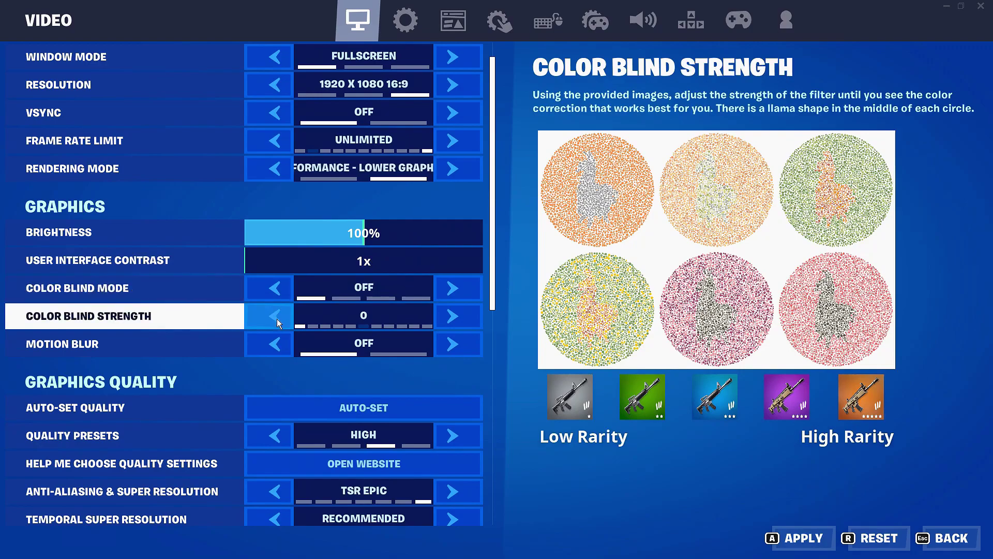
Step: Lower the quality preset to LOW, turn Anti-Aliasing off and set 3D Resolution to 100%
{"action": "scroll", "coordinate": [411, 319], "scroll_direction": "down", "scroll_amount": 4}
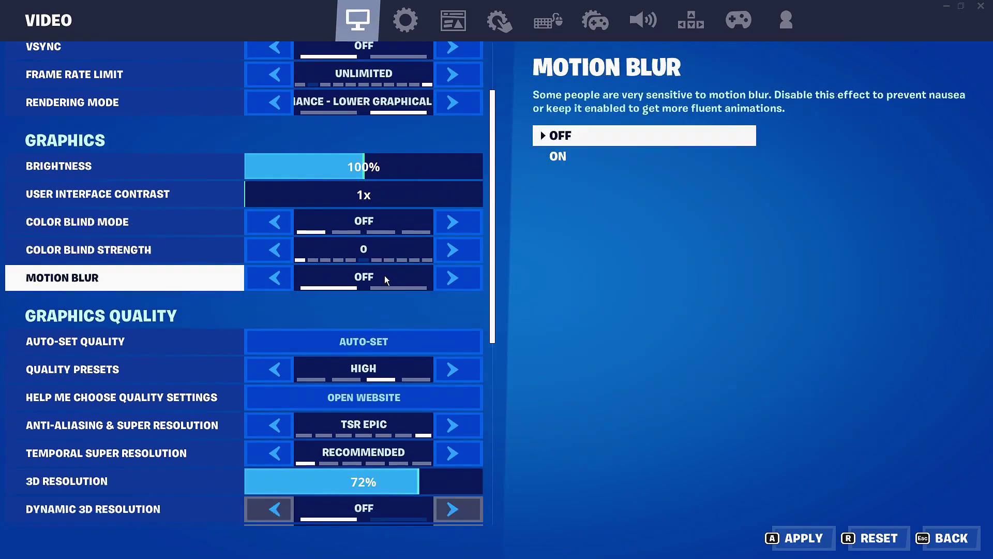
{"action": "scroll", "coordinate": [337, 278], "scroll_direction": "down", "scroll_amount": 8}
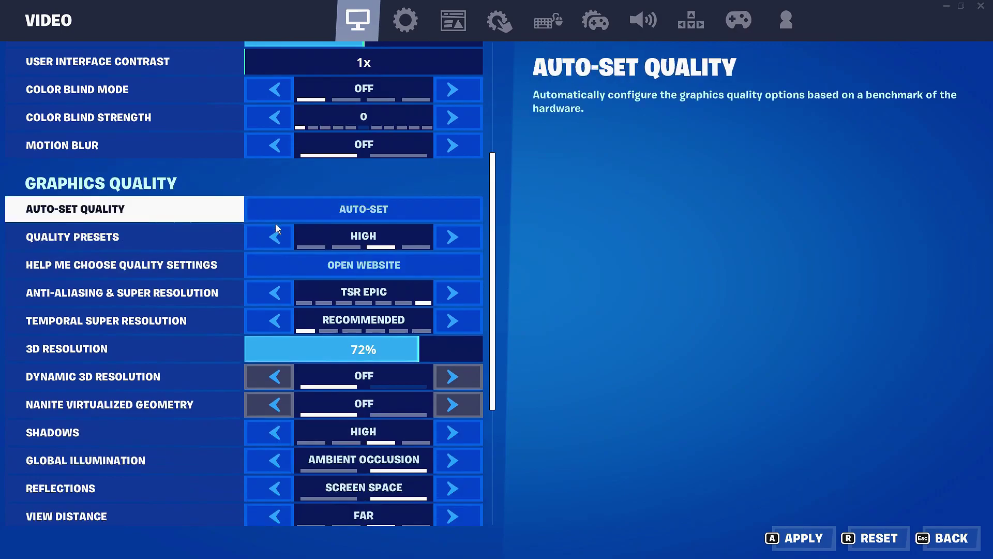
{"action": "left_click", "coordinate": [274, 237]}
{"action": "left_click", "coordinate": [275, 237]}
{"action": "scroll", "coordinate": [362, 243], "scroll_direction": "down", "scroll_amount": 1}
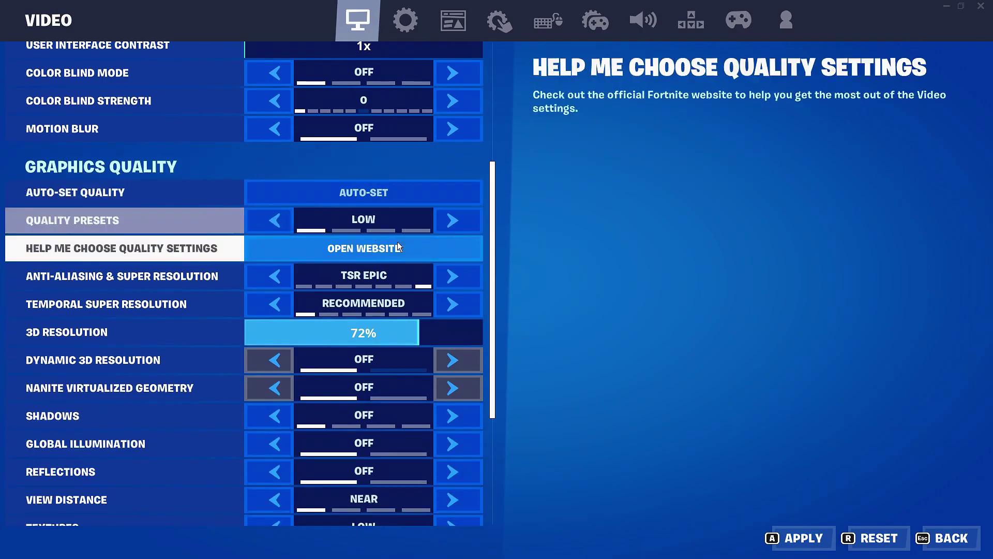
{"action": "left_click", "coordinate": [452, 276]}
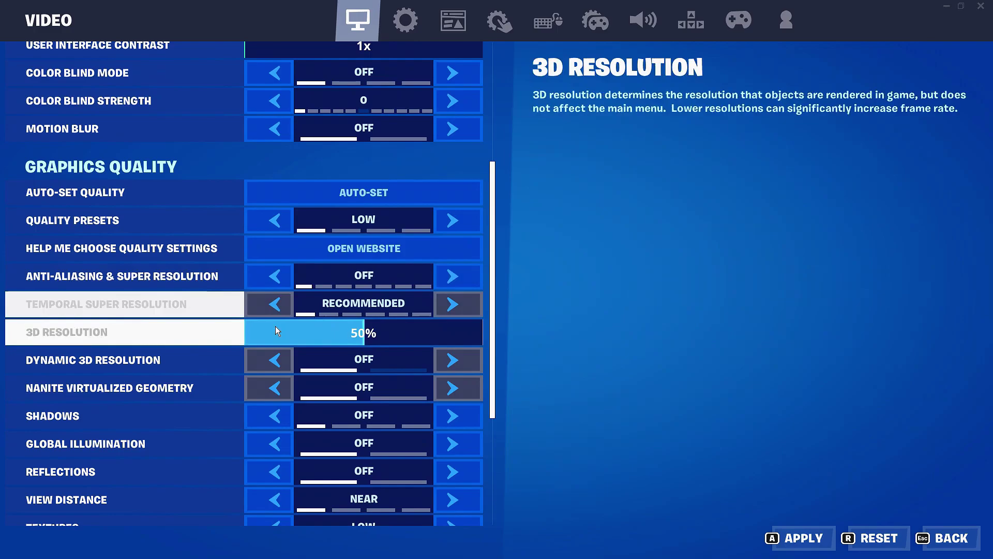
{"action": "left_click_drag", "start_coordinate": [362, 331], "coordinate": [528, 341]}
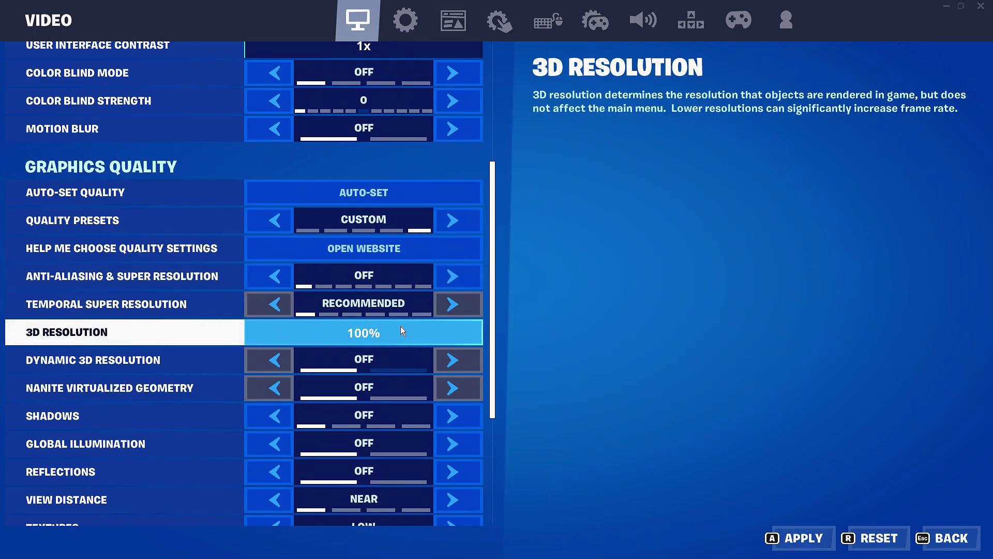
{"action": "scroll", "coordinate": [401, 325], "scroll_direction": "down", "scroll_amount": 5}
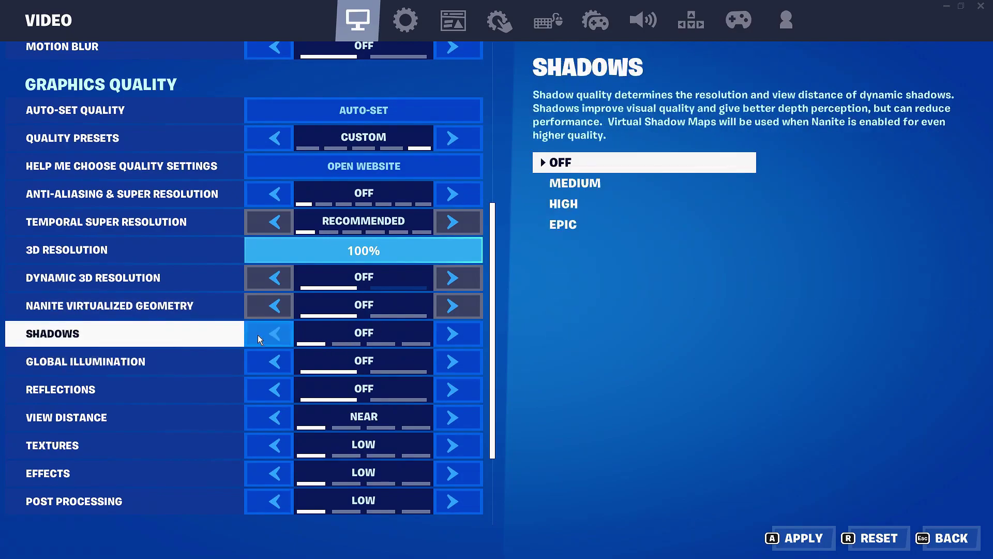
{"action": "scroll", "coordinate": [378, 329], "scroll_direction": "down", "scroll_amount": 4}
{"action": "scroll", "coordinate": [373, 331], "scroll_direction": "down", "scroll_amount": 3}
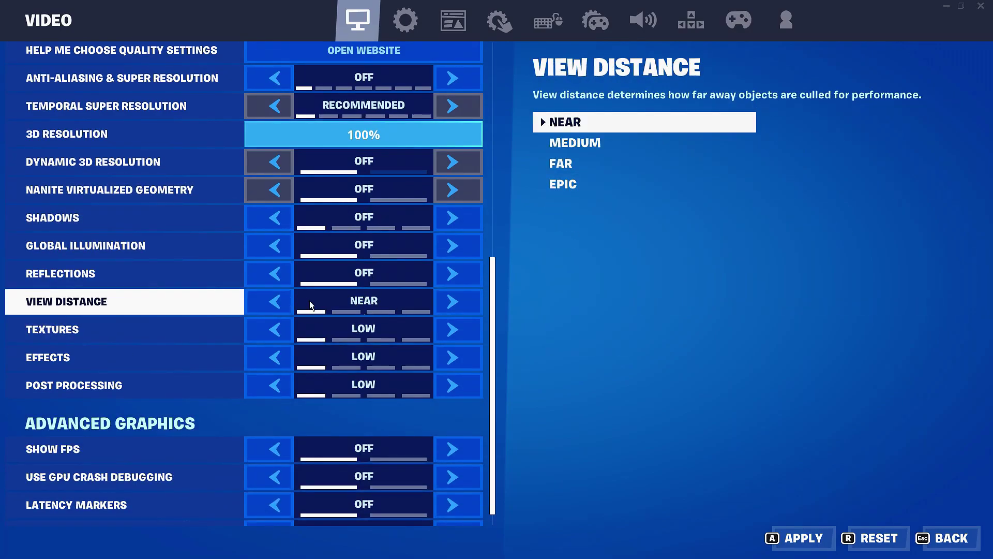
{"action": "scroll", "coordinate": [393, 308], "scroll_direction": "down", "scroll_amount": 1}
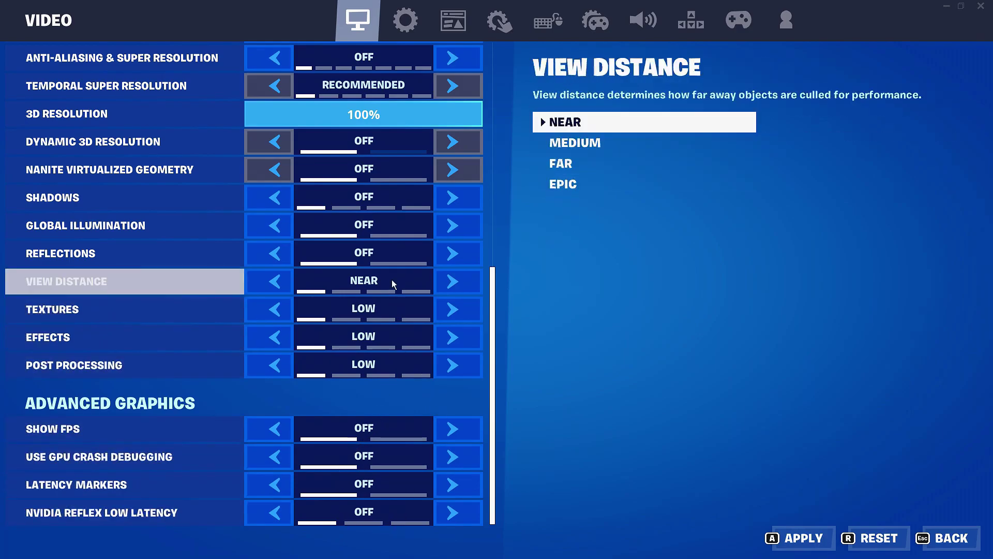
{"action": "scroll", "coordinate": [445, 470], "scroll_direction": "up", "scroll_amount": 5}
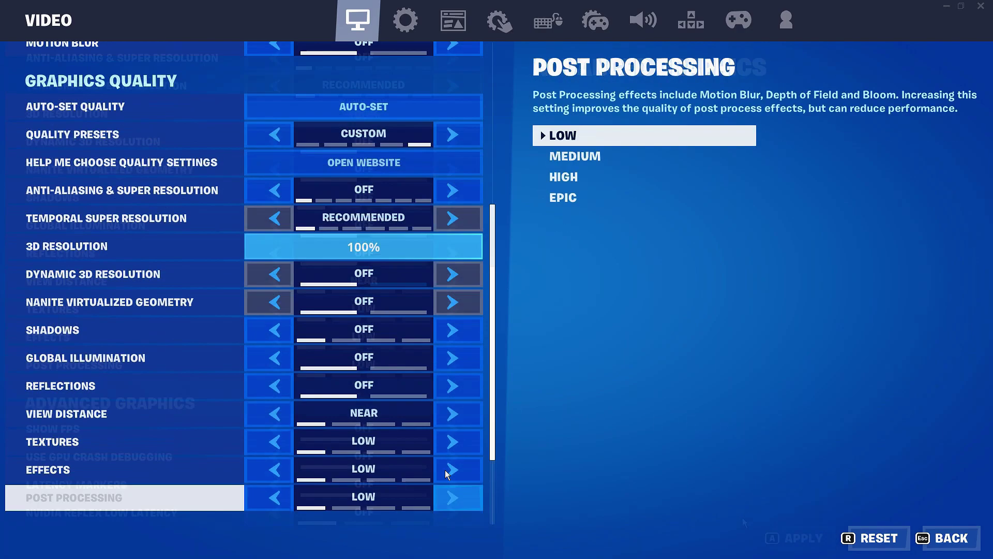
{"action": "scroll", "coordinate": [445, 455], "scroll_direction": "up", "scroll_amount": 4}
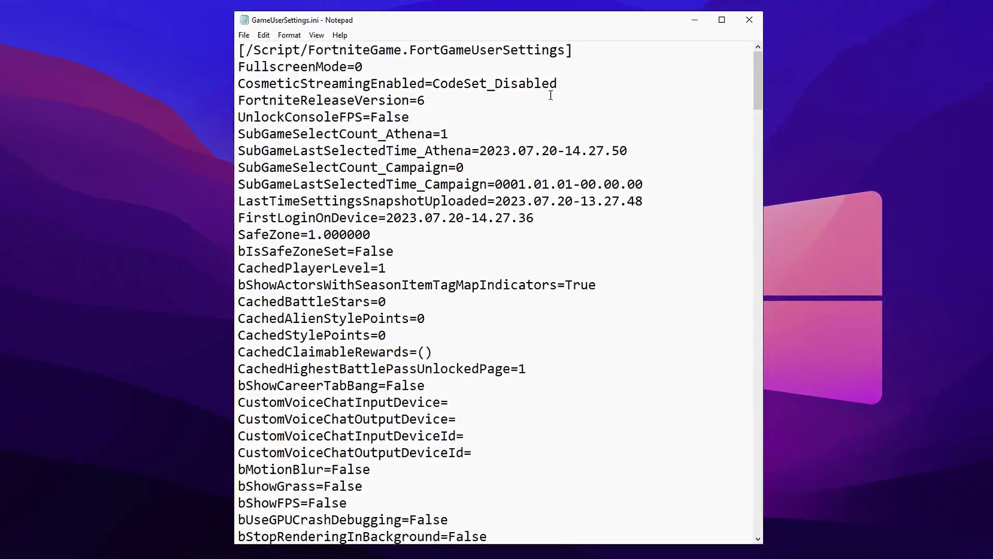
Step: Scroll through GameUserSettings.ini to the illumination and reflection quality lines
{"action": "scroll", "coordinate": [565, 96], "scroll_direction": "down", "scroll_amount": 1}
{"action": "scroll", "coordinate": [559, 95], "scroll_direction": "down", "scroll_amount": 6}
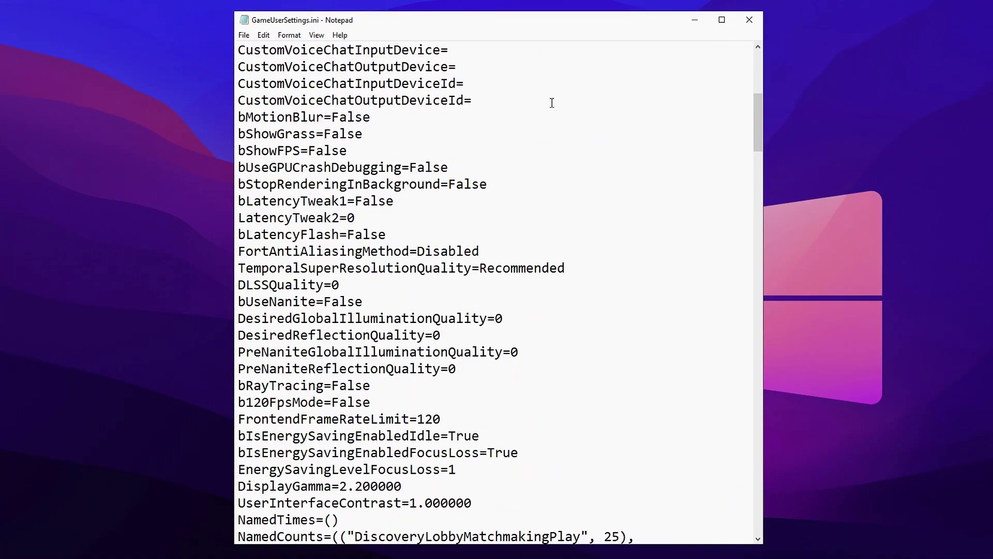
{"action": "scroll", "coordinate": [496, 116], "scroll_direction": "down", "scroll_amount": 2}
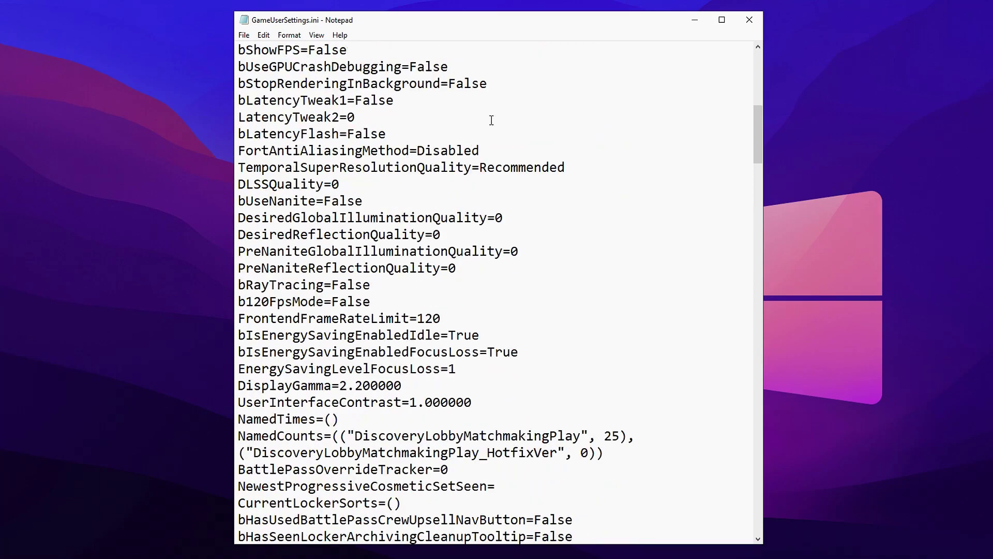
{"action": "left_click_drag", "start_coordinate": [492, 275], "coordinate": [236, 218]}
{"action": "left_click", "coordinate": [439, 234]}
Step: Edit the [ScalabilityGroups] entries, zeroing the sg.*Quality values while keeping ResolutionQuality=100
{"action": "scroll", "coordinate": [470, 260], "scroll_direction": "down", "scroll_amount": 1}
{"action": "scroll", "coordinate": [470, 260], "scroll_direction": "down", "scroll_amount": 1}
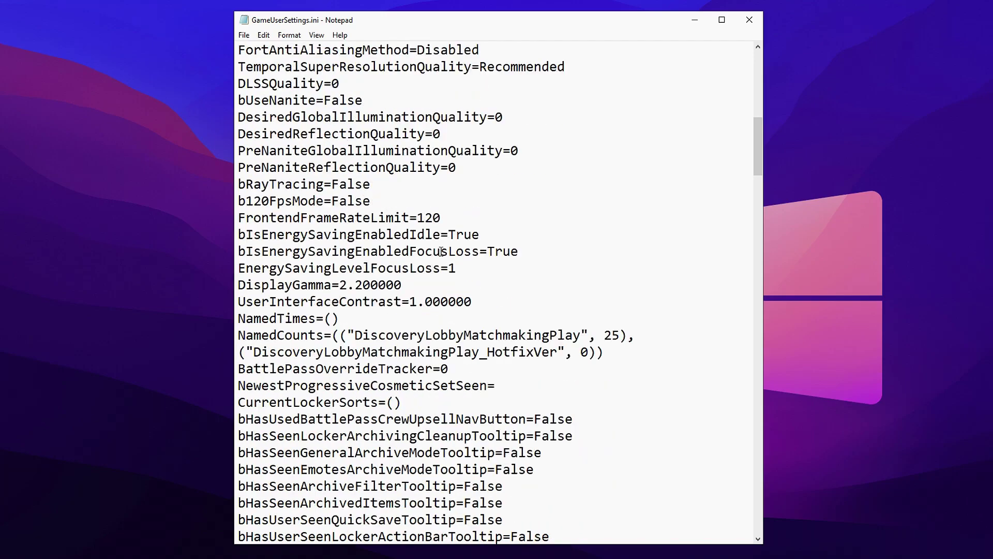
{"action": "scroll", "coordinate": [430, 252], "scroll_direction": "down", "scroll_amount": 1}
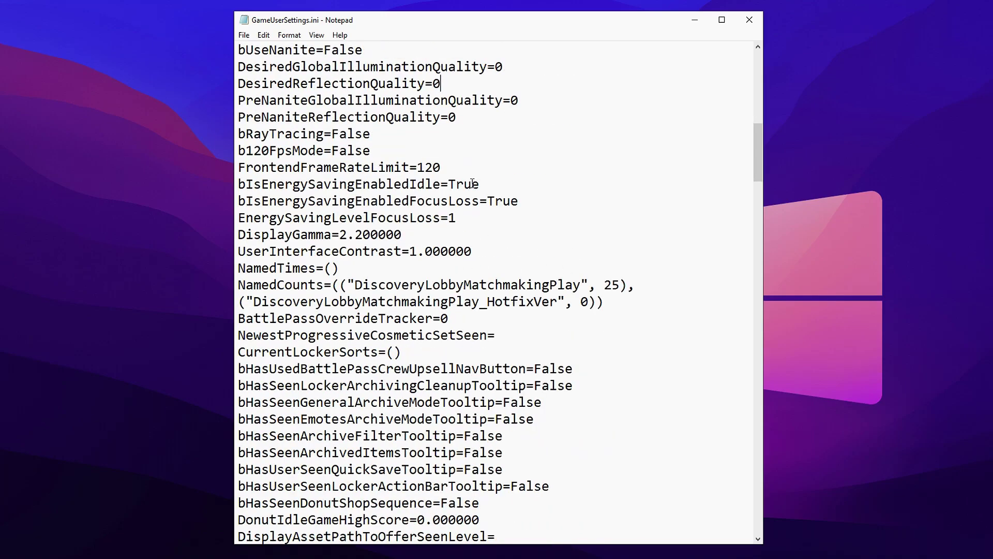
{"action": "scroll", "coordinate": [472, 183], "scroll_direction": "down", "scroll_amount": 2}
{"action": "scroll", "coordinate": [469, 183], "scroll_direction": "down", "scroll_amount": 1}
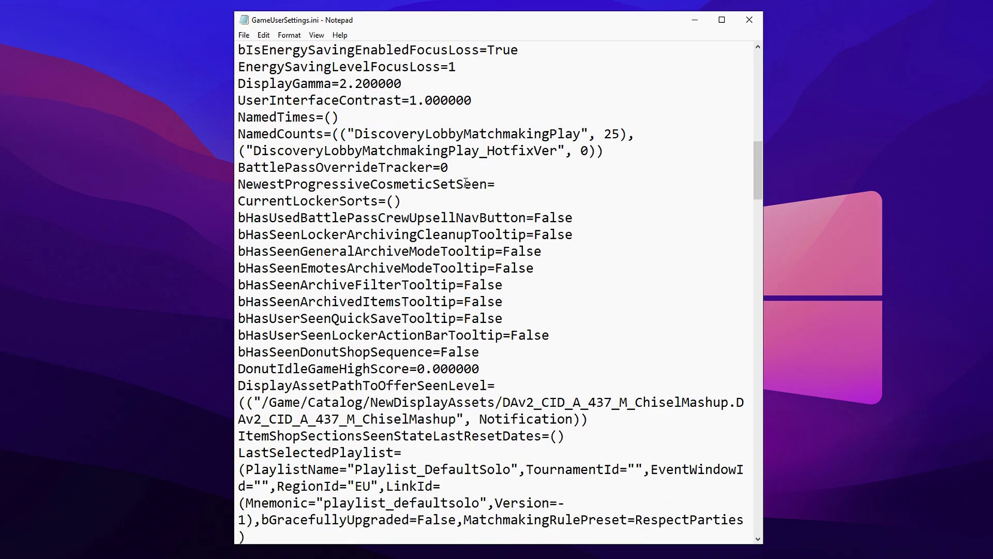
{"action": "key", "text": "BackSpace"}
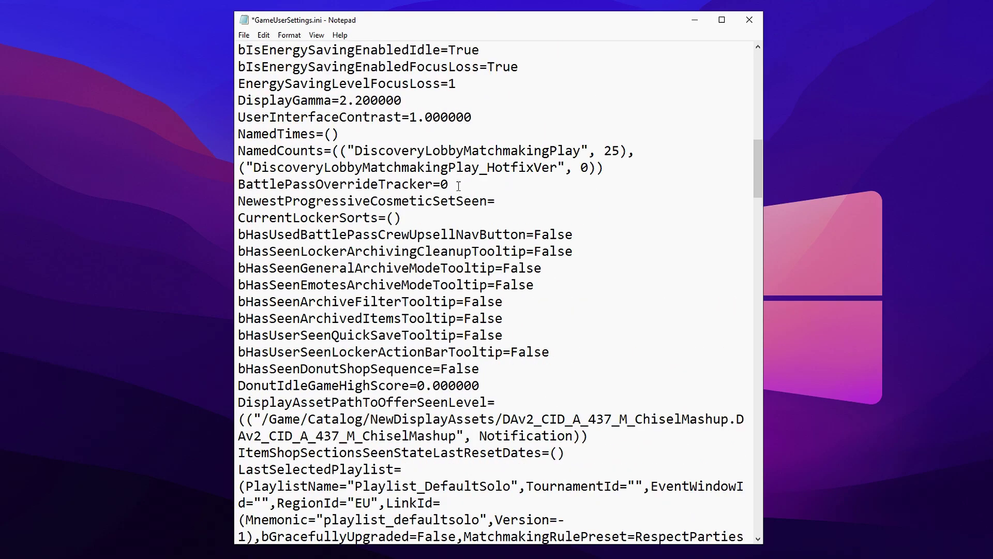
{"action": "scroll", "coordinate": [458, 185], "scroll_direction": "down", "scroll_amount": 20}
{"action": "left_click_drag", "start_coordinate": [386, 217], "coordinate": [241, 217]}
{"action": "left_click", "coordinate": [366, 218]}
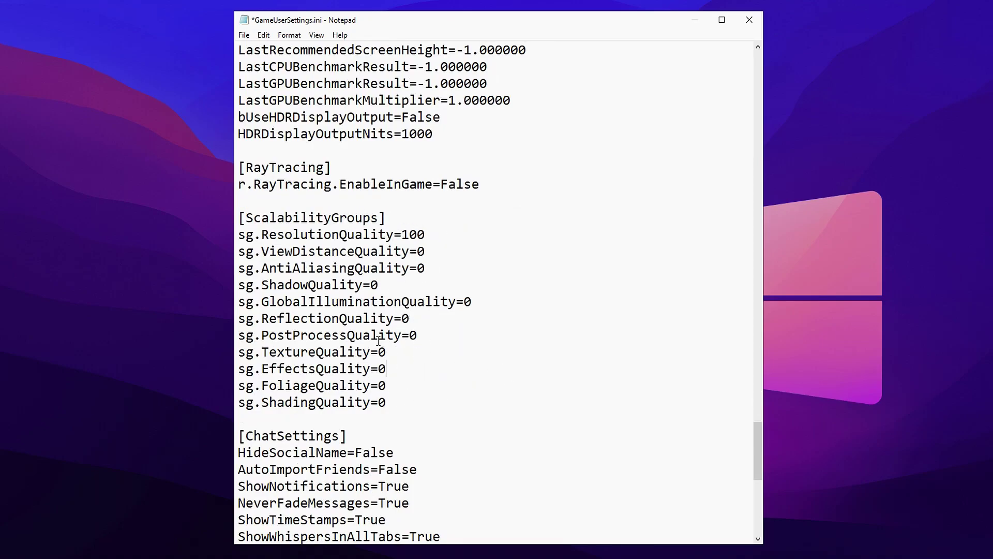
{"action": "scroll", "coordinate": [429, 336], "scroll_direction": "down", "scroll_amount": 2}
{"action": "scroll", "coordinate": [419, 334], "scroll_direction": "up", "scroll_amount": 1}
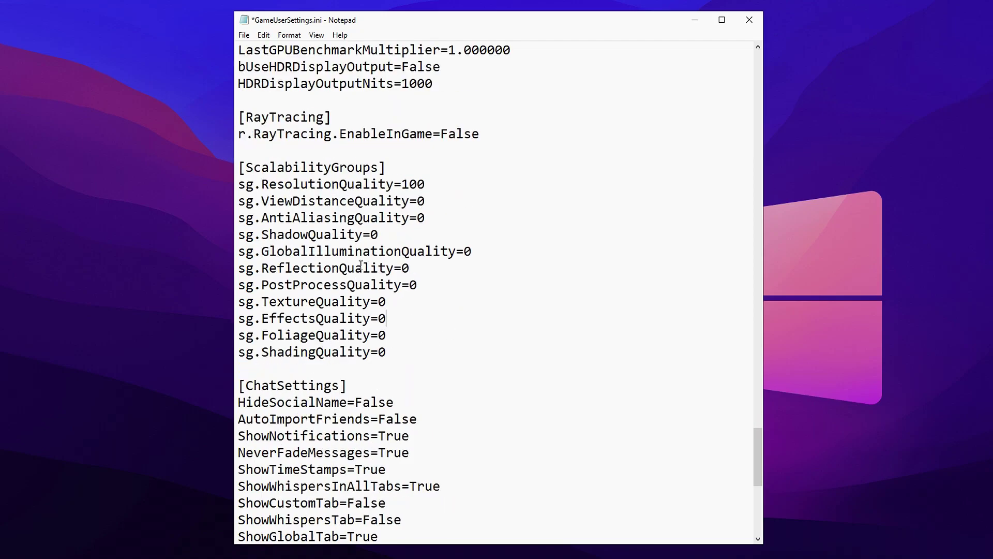
{"action": "scroll", "coordinate": [406, 279], "scroll_direction": "down", "scroll_amount": 2}
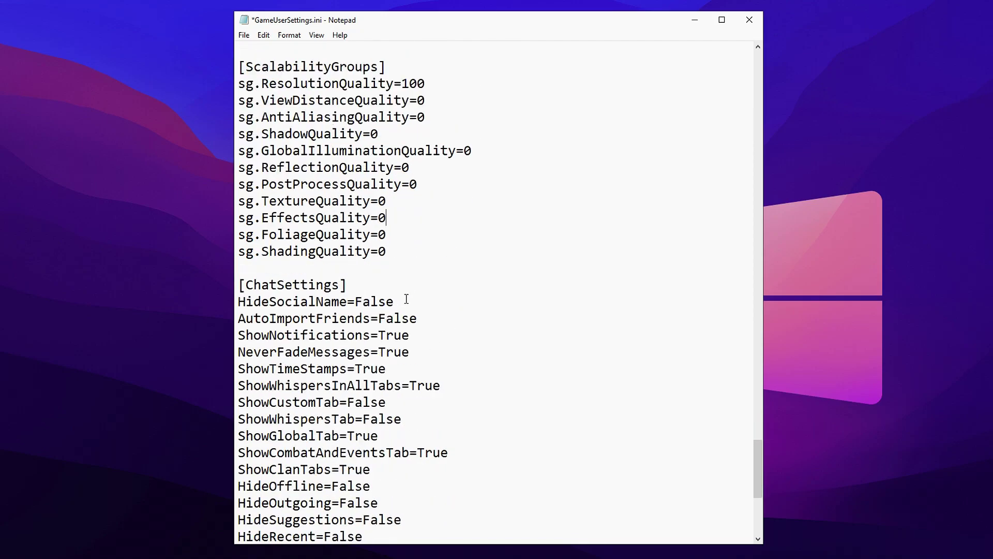
{"action": "scroll", "coordinate": [409, 223], "scroll_direction": "down", "scroll_amount": 6}
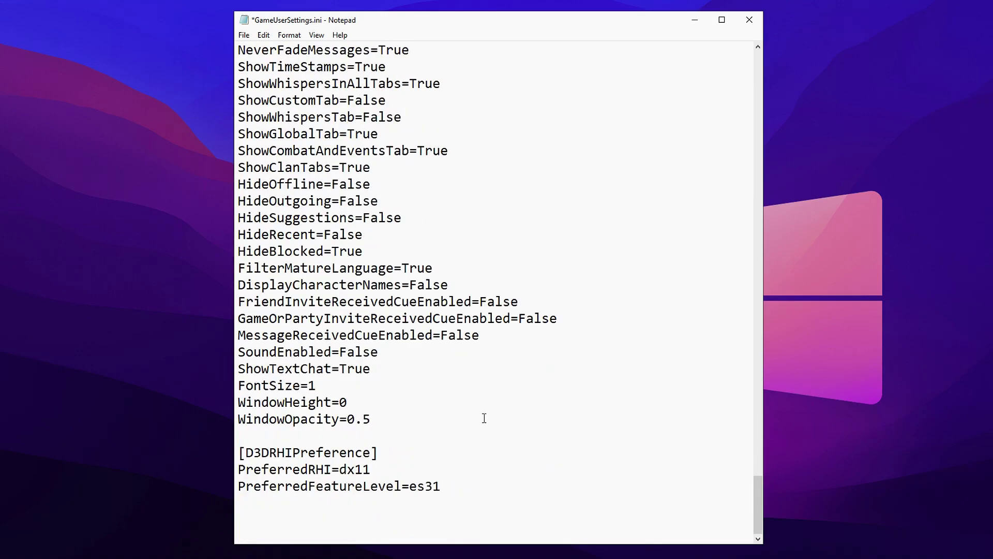
{"action": "scroll", "coordinate": [513, 426], "scroll_direction": "up", "scroll_amount": 9}
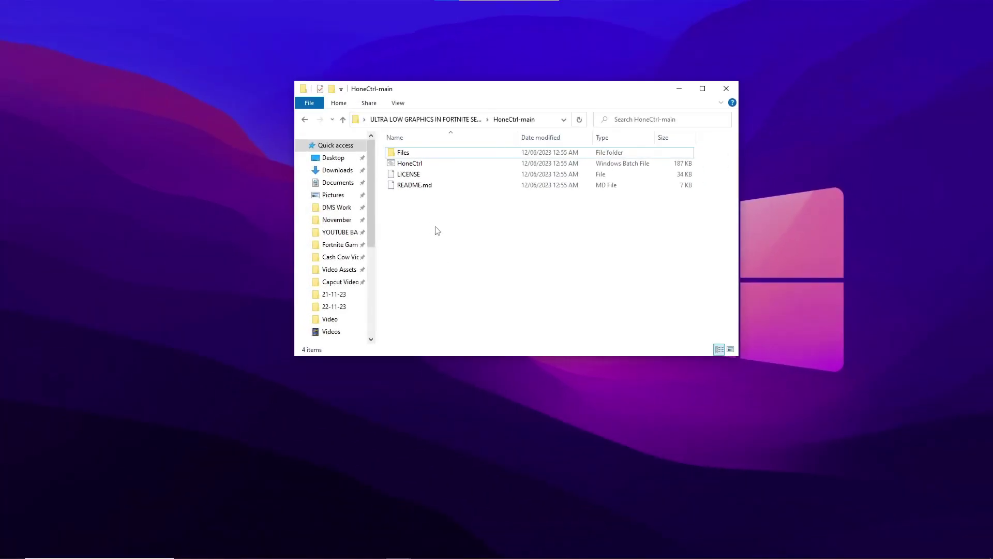
Step: Run the HoneCtrl batch file in HoneCtrl-main as administrator
{"action": "left_click_drag", "start_coordinate": [438, 225], "coordinate": [456, 185]}
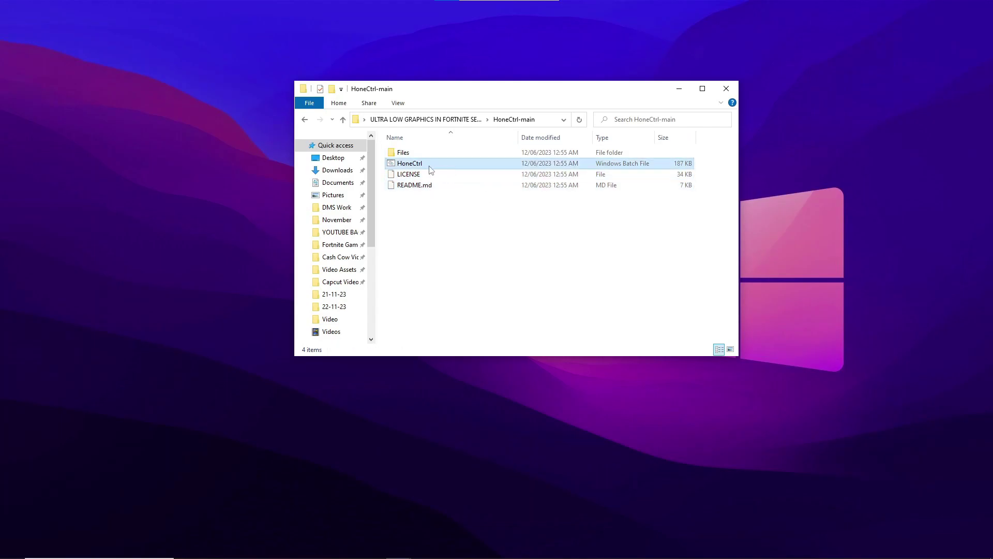
{"action": "left_click", "coordinate": [431, 165]}
{"action": "right_click", "coordinate": [431, 162]}
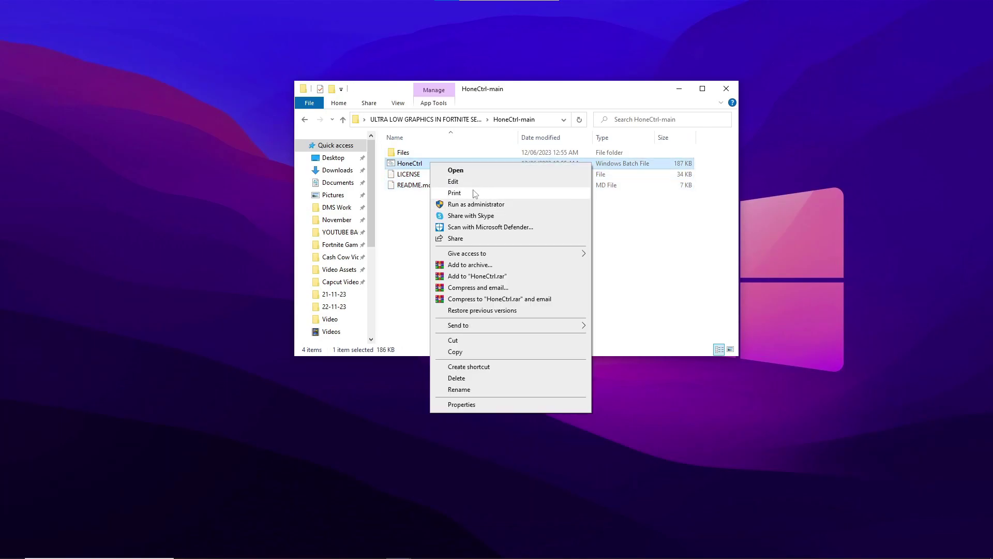
{"action": "left_click", "coordinate": [455, 202]}
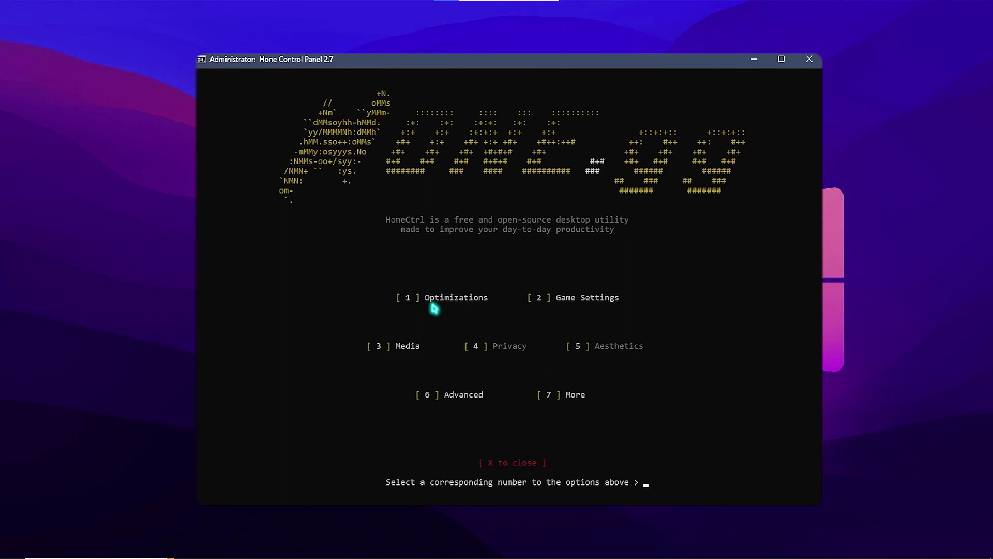
Step: Go to the Optimizations page (1) and turn on the Power Plan tweak (1)
{"action": "type", "text": "1"}
{"action": "key", "text": "Return"}
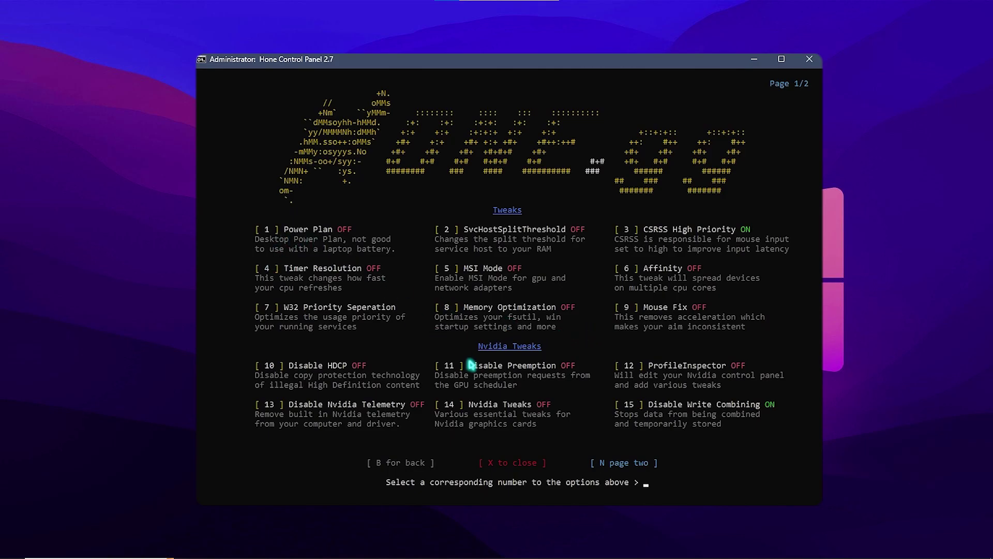
{"action": "type", "text": "1"}
{"action": "key", "text": "Return"}
Step: Turn on MSI Mode (5) and leave the W32 Priority Separation choices with 2
{"action": "type", "text": "3"}
{"action": "type", "text": "5"}
{"action": "key", "text": "Return"}
{"action": "key", "text": "Return"}
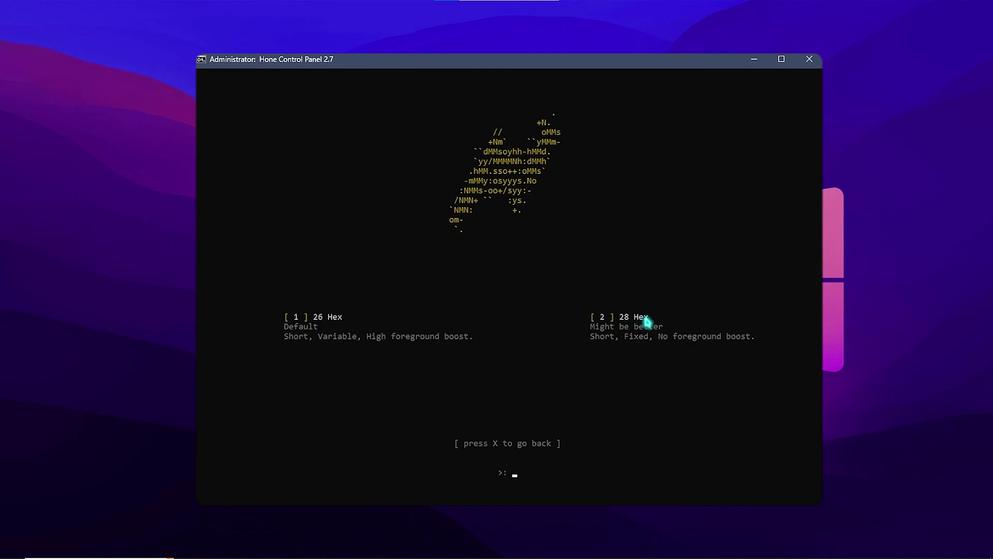
{"action": "key", "text": "2"}
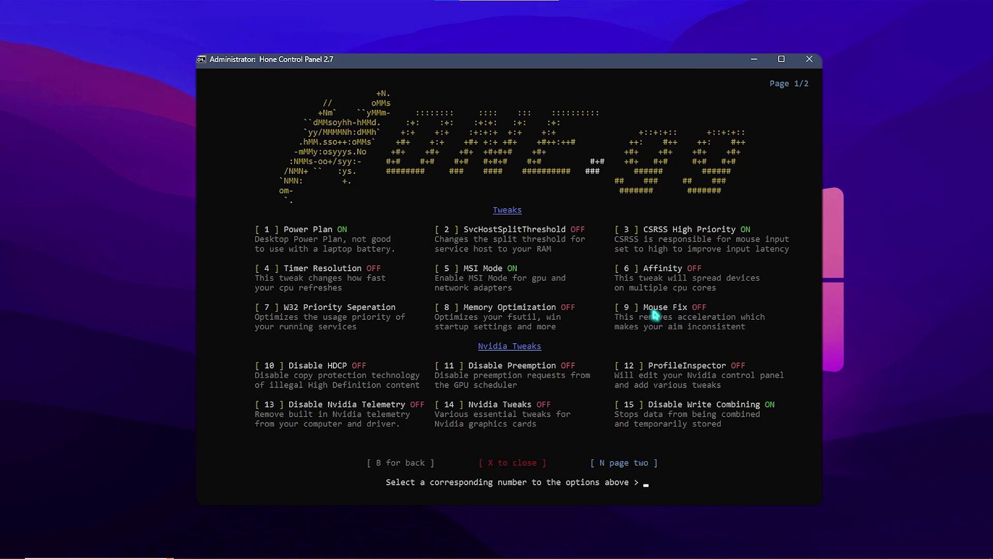
Step: Apply Mouse Fix at 100% display scaling and answer N to the restart prompt
{"action": "key", "text": "Return"}
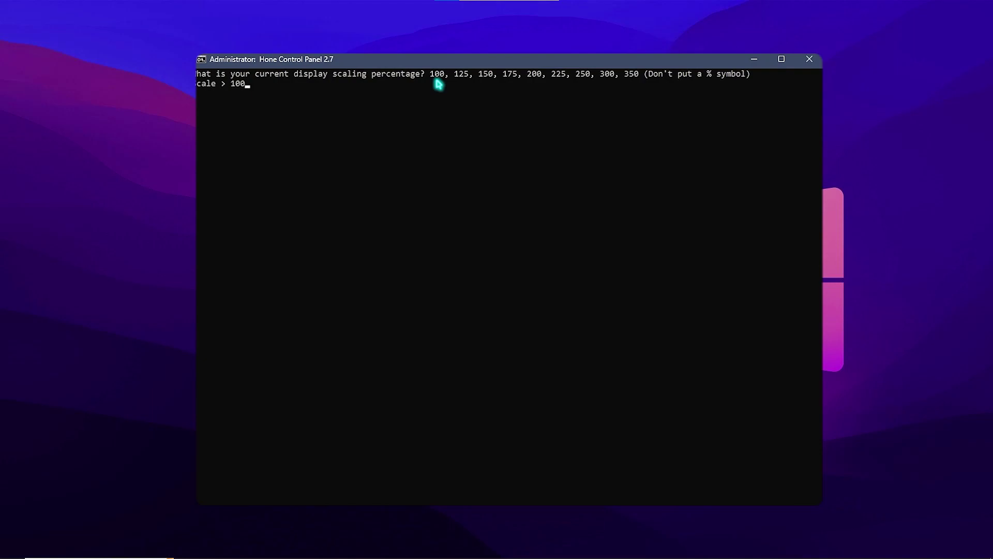
{"action": "type", "text": "100"}
{"action": "key", "text": "Return"}
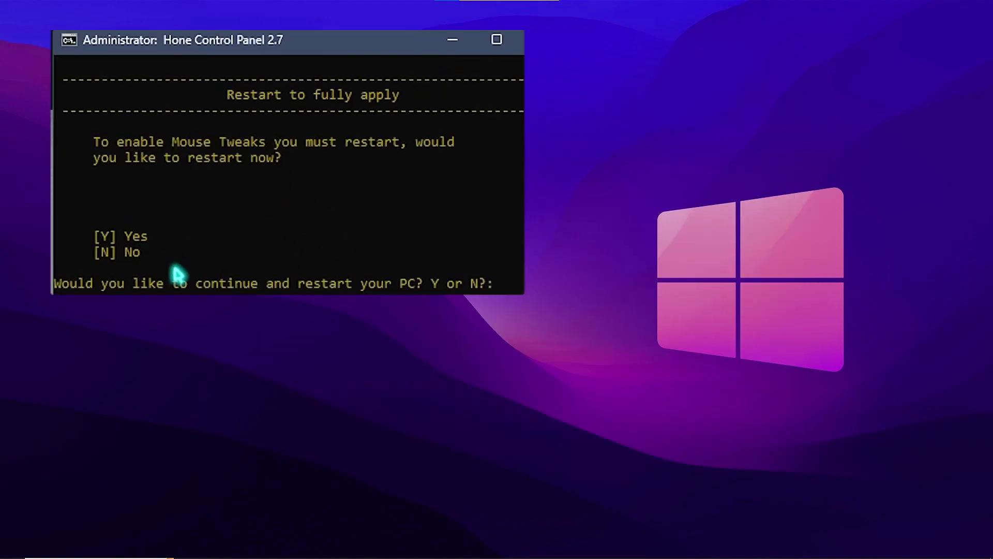
{"action": "type", "text": "N"}
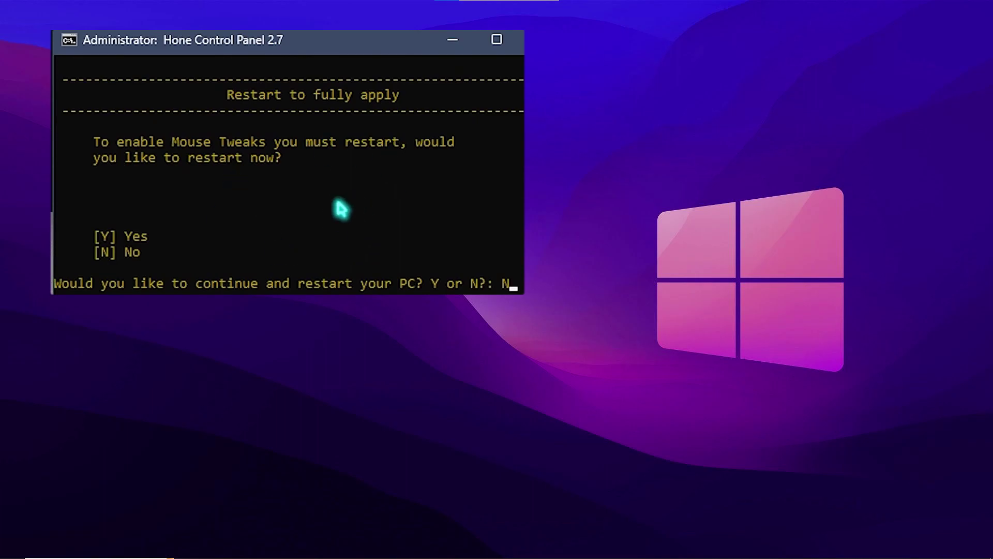
{"action": "key", "text": "Return"}
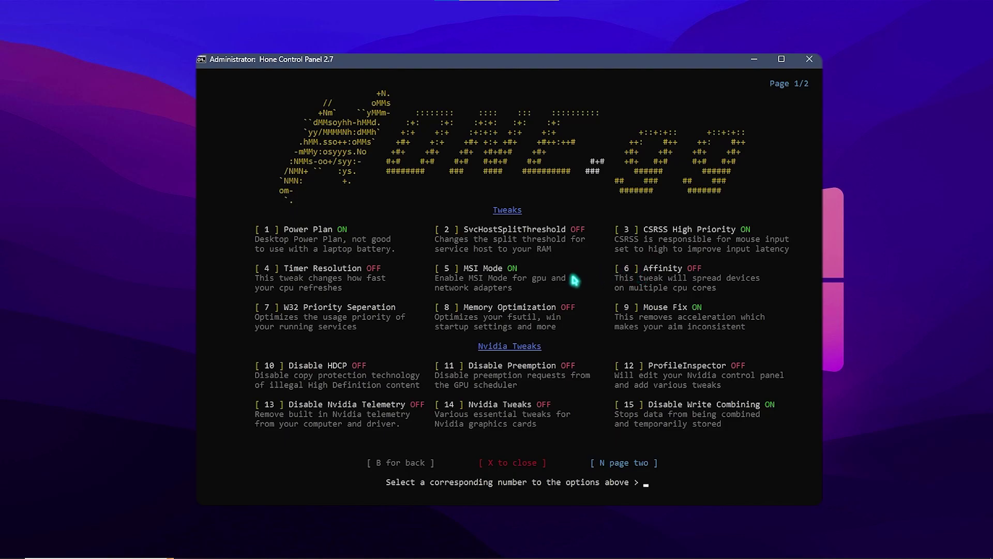
Step: On the second tweaks page, enable Optimize TCP/IP, confirming the Ethernet-only warning with 'I understand'
{"action": "key", "text": "Return"}
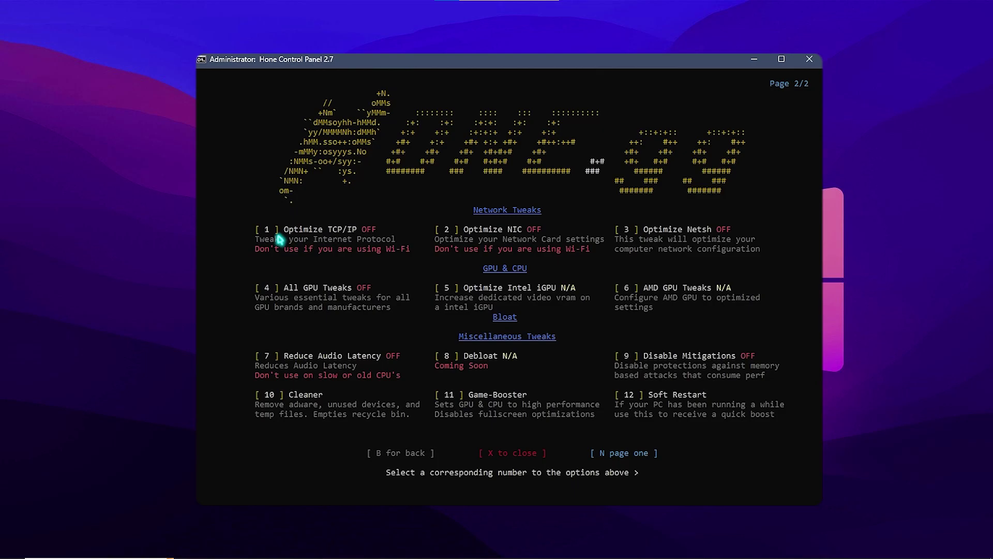
{"action": "key", "text": "Return"}
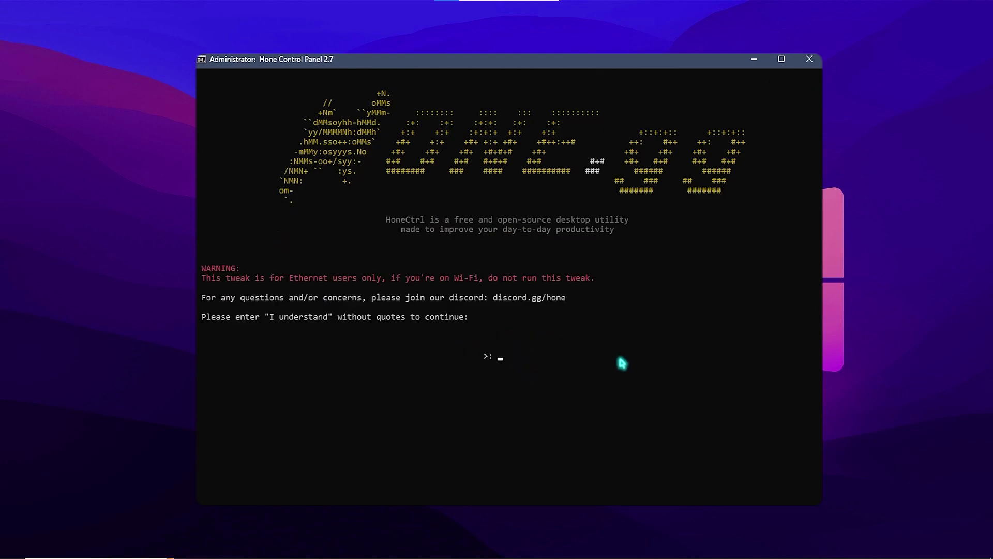
{"action": "type", "text": "I understand"}
{"action": "key", "text": "Return"}
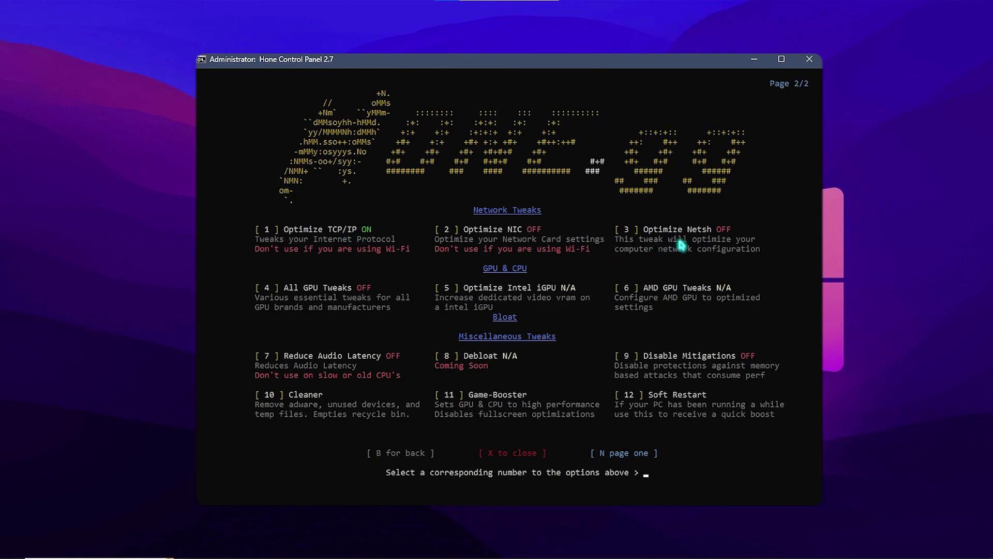
Step: Turn on Optimize Netsh (3) and Disable Mitigations (9), then run the Cleaner (10)
{"action": "type", "text": "3"}
{"action": "key", "text": "Return"}
{"action": "type", "text": "9"}
{"action": "key", "text": "Return"}
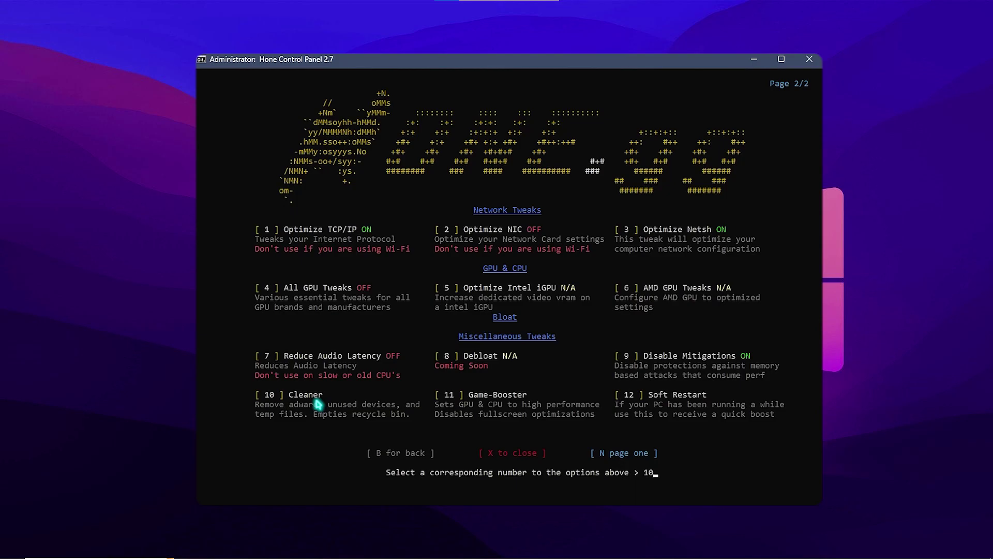
{"action": "key", "text": "Return"}
Step: Go back to the main menu with B, open Advanced tweaks (6), and enter option 11
{"action": "type", "text": "B"}
{"action": "key", "text": "Return"}
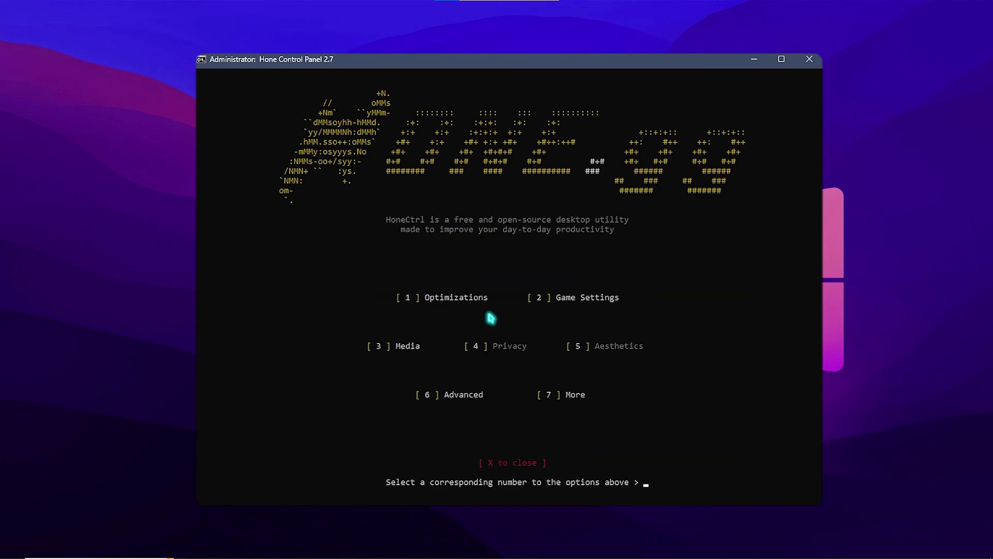
{"action": "type", "text": "6"}
{"action": "key", "text": "Return"}
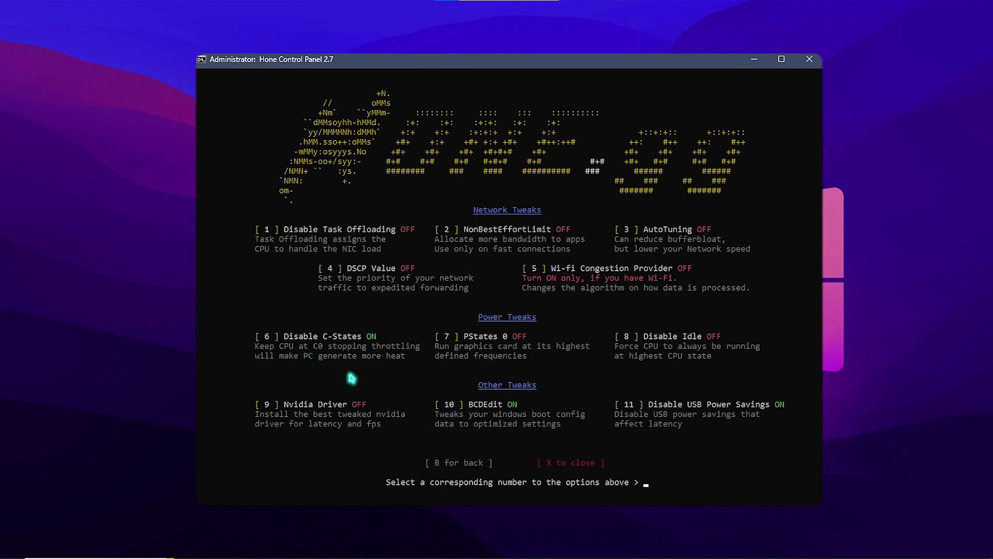
{"action": "type", "text": "10"}
{"action": "key", "text": "BackSpace"}
{"action": "type", "text": "1"}
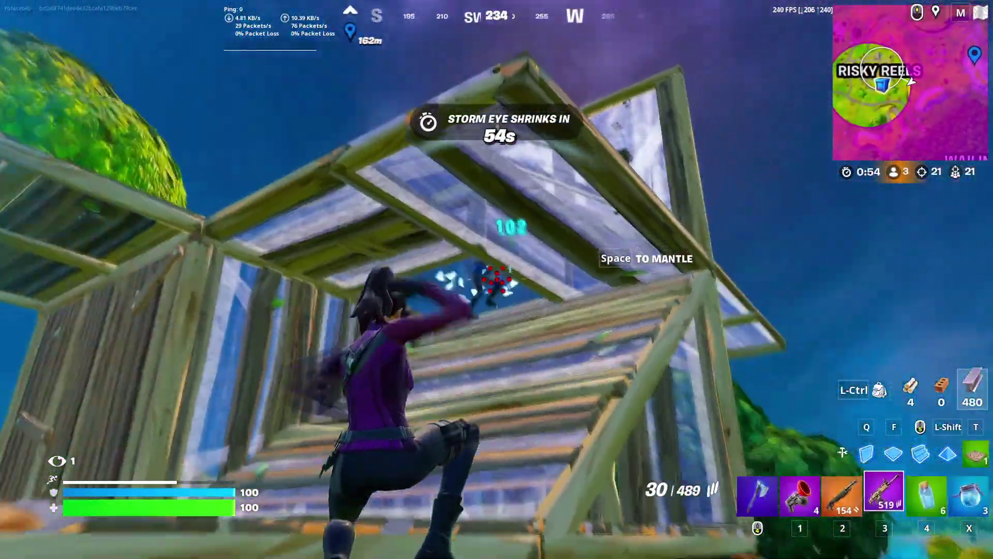
Step: Build pieces in the Fortnite match while moving up as the storm closes
{"action": "key", "text": "q"}
{"action": "left_click", "coordinate": [497, 279]}
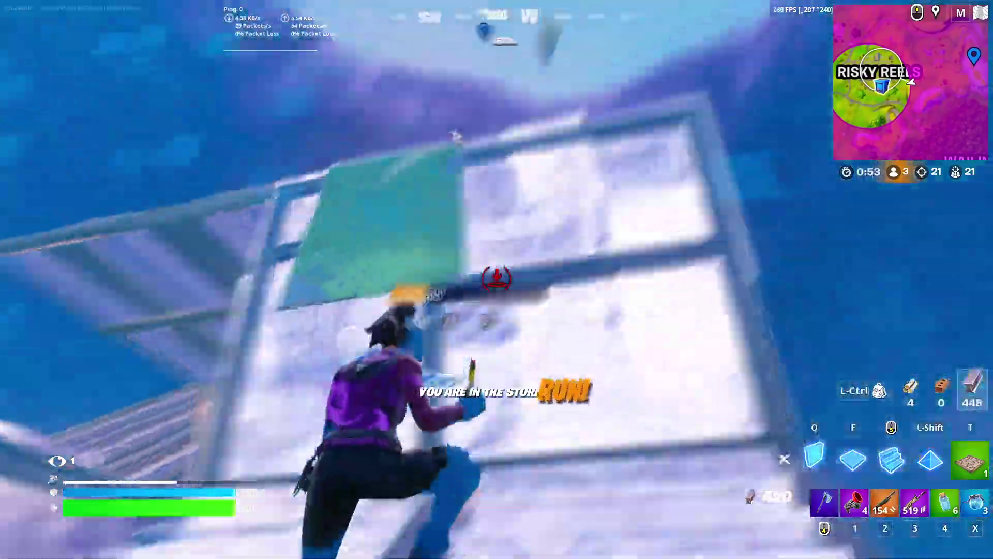